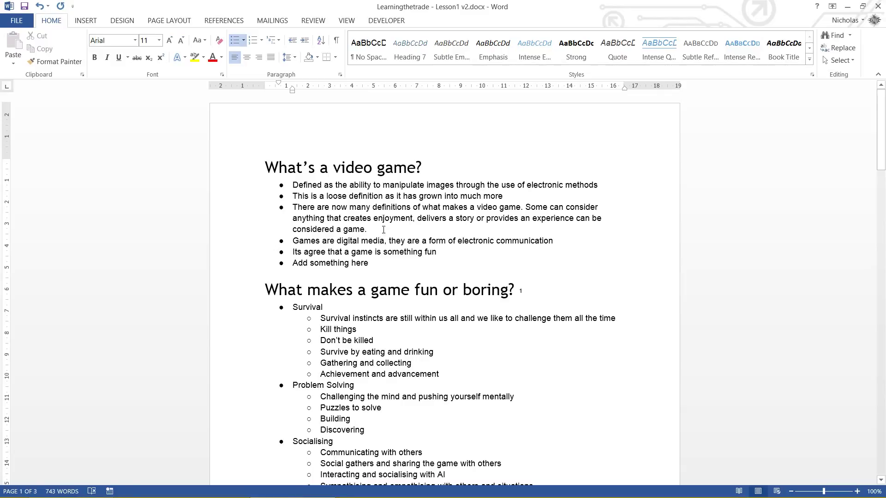
Step: Open the document's print settings and page through the print preview to its last page and back
drag(276, 180, 572, 265)
click(572, 278)
click(17, 23)
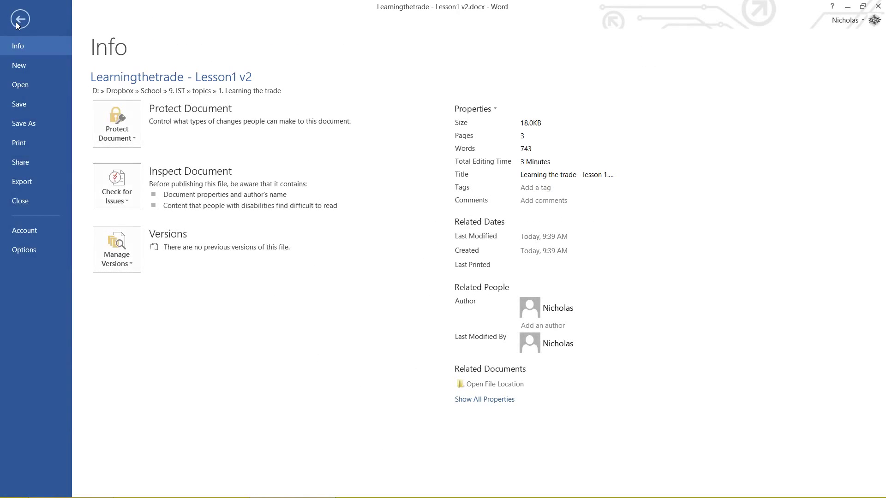
click(39, 146)
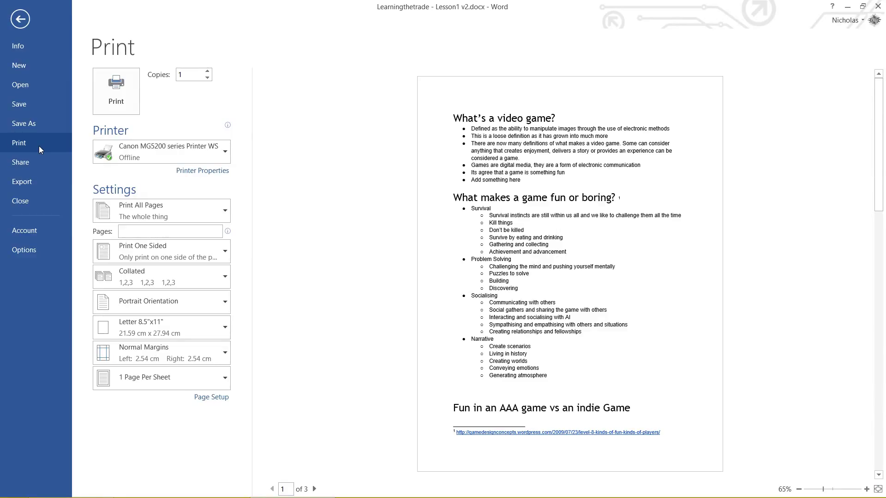
click(383, 180)
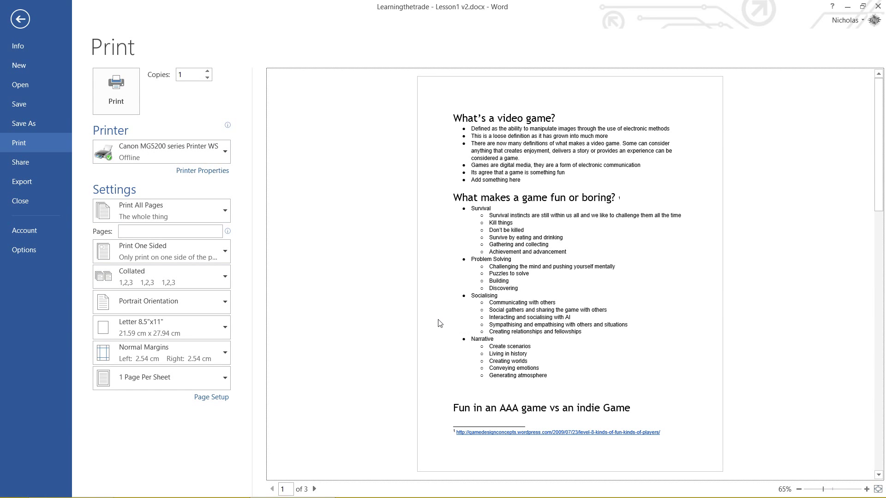
scroll(453, 307, down, 4)
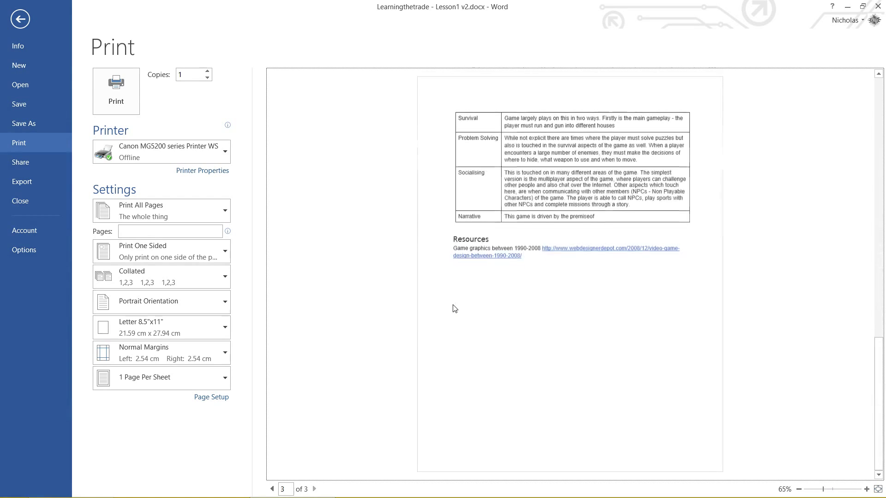
scroll(453, 307, up, 4)
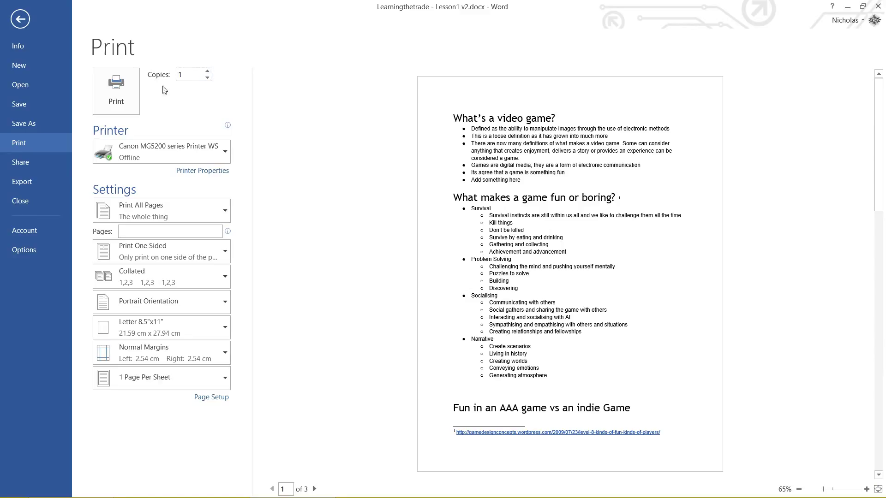
Step: Set the number of copies to 2 and look through the pages of the print preview
click(207, 72)
double_click(190, 75)
click(319, 167)
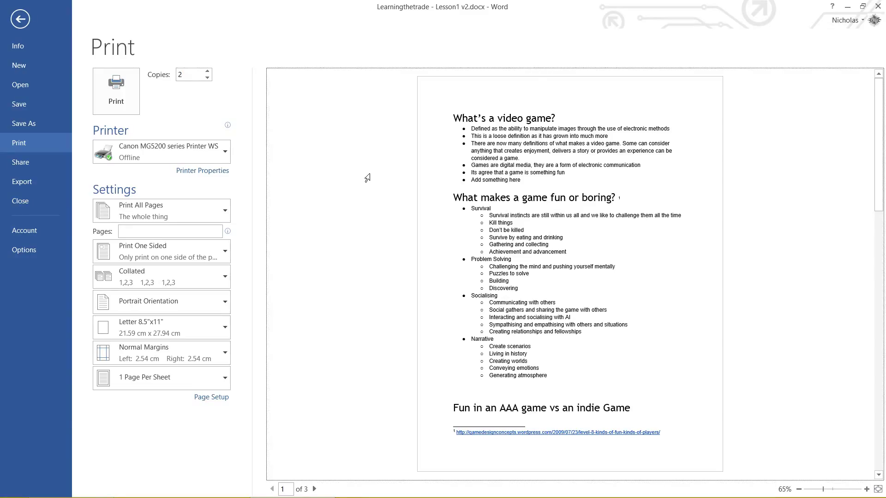
double_click(195, 77)
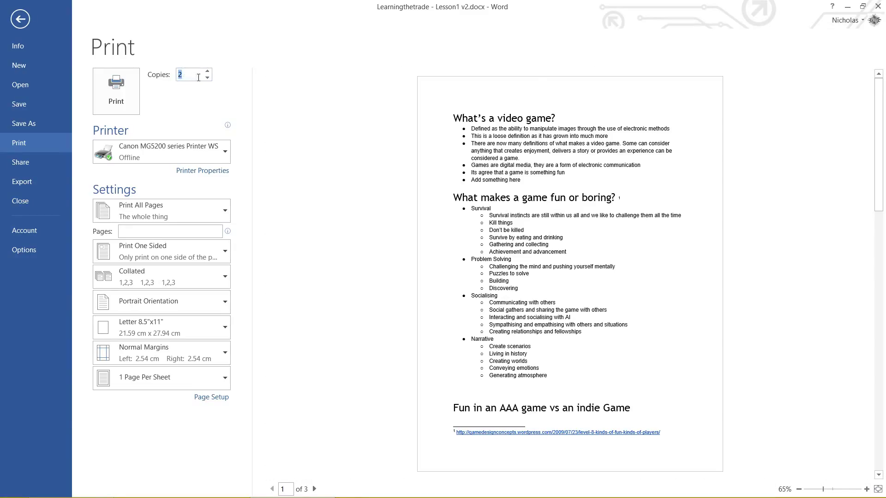
click(399, 118)
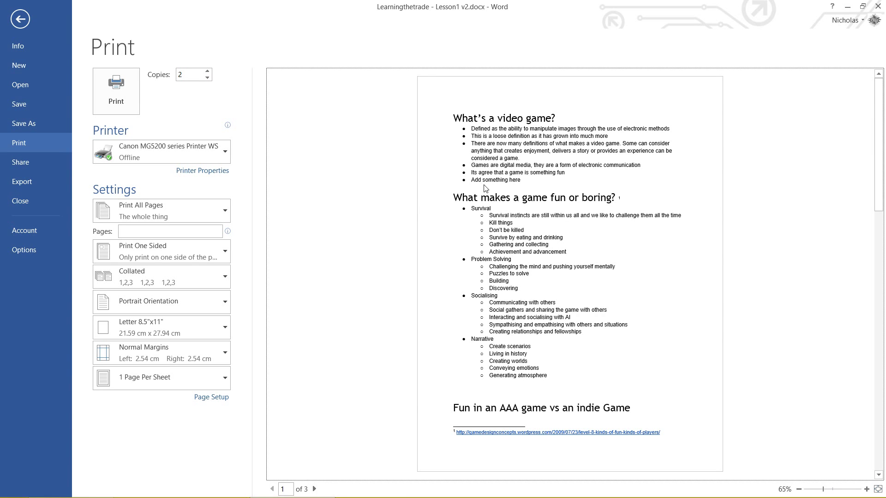
scroll(509, 186, down, 1)
scroll(509, 185, down, 5)
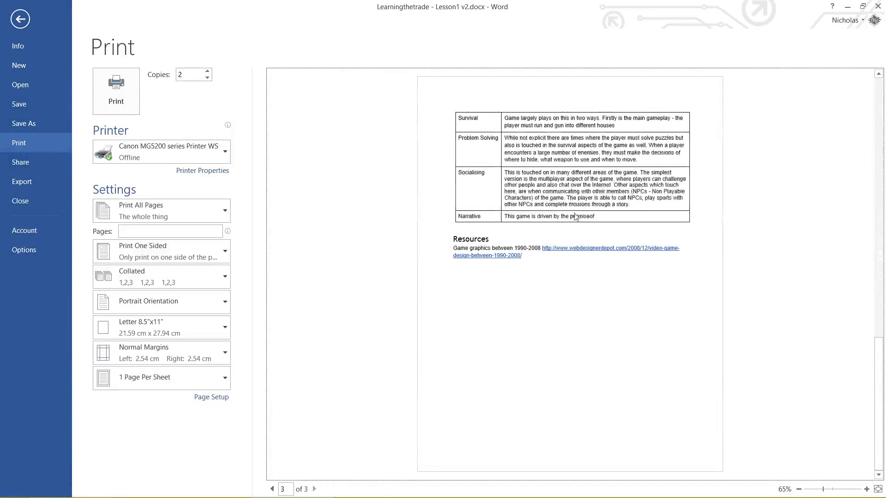
scroll(591, 236, up, 10)
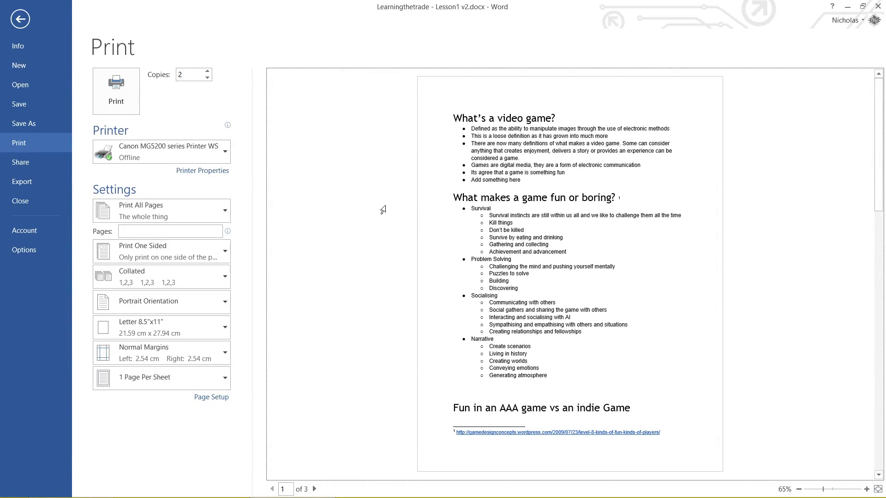
Step: Set the number of copies to 10, print the document on the Canon MG5200 series printer and dismiss the printer notification
click(211, 72)
text(10)
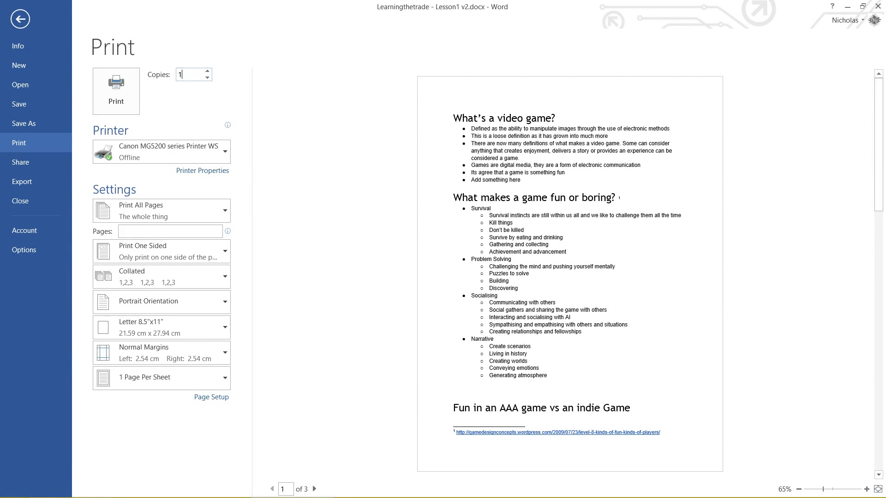
key(Return)
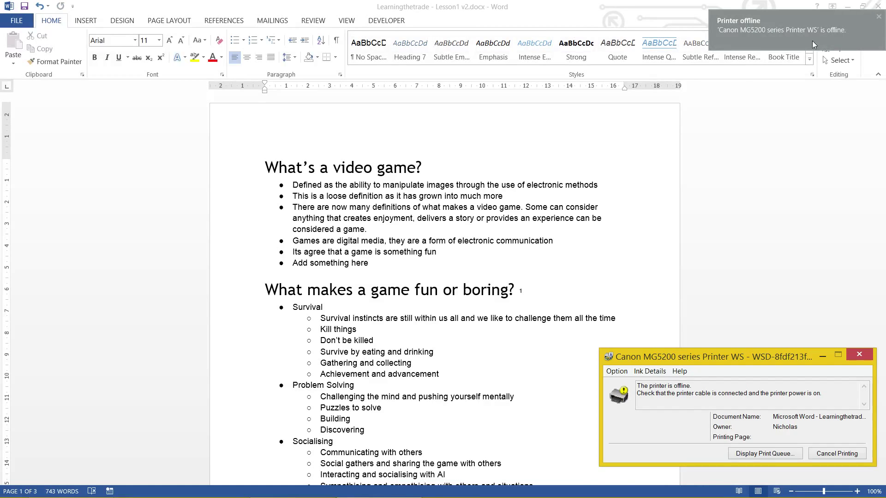
click(878, 16)
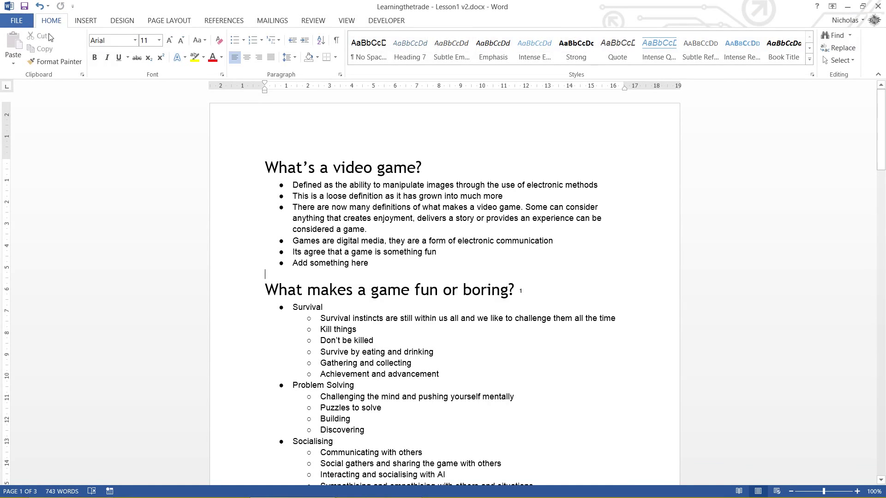
Step: Return to the print settings and set the number of copies to 1
click(17, 20)
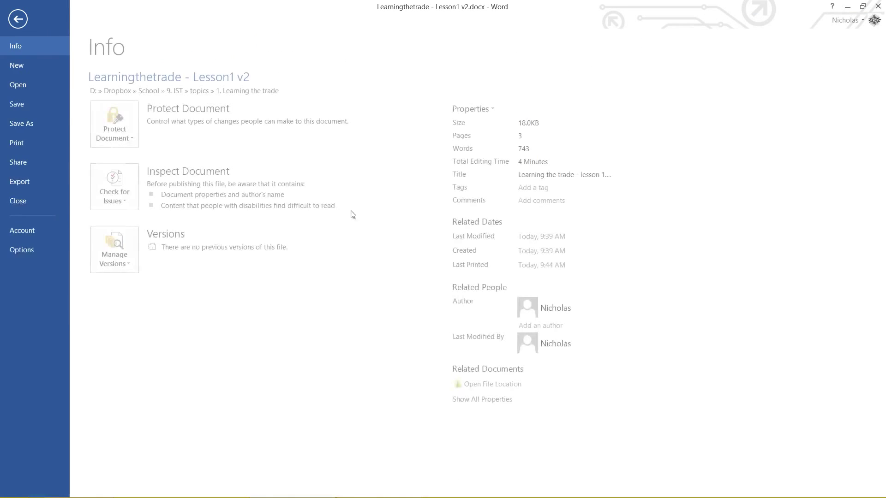
click(47, 141)
click(546, 226)
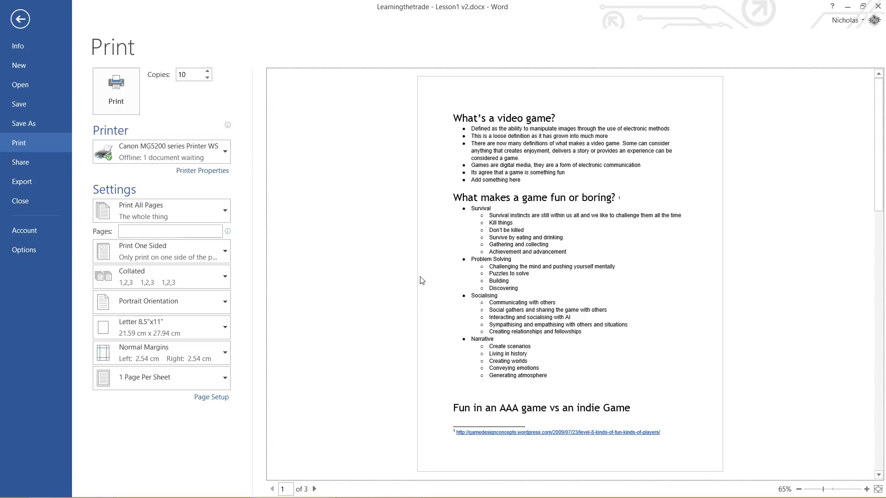
click(182, 75)
text(1)
click(285, 123)
Step: Choose the EPSON WP-4530 Series as the printer for this document
mouse_move(167, 151)
mouse_move(185, 132)
click(223, 153)
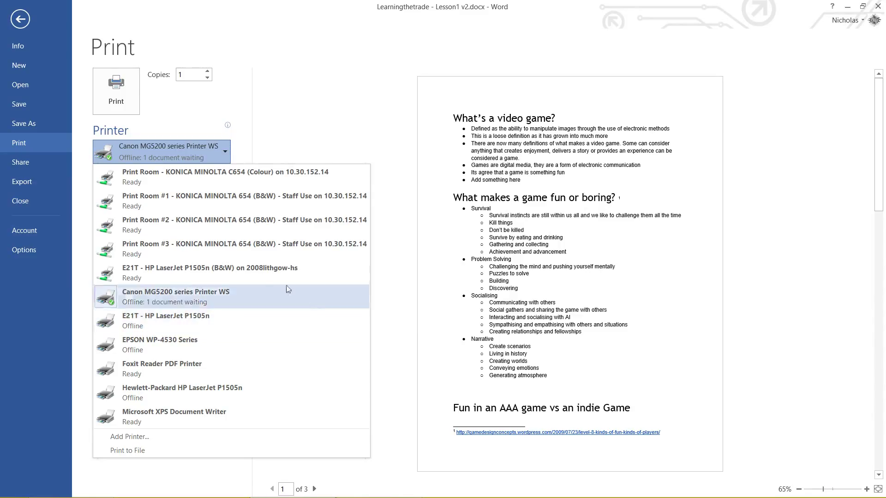
click(176, 358)
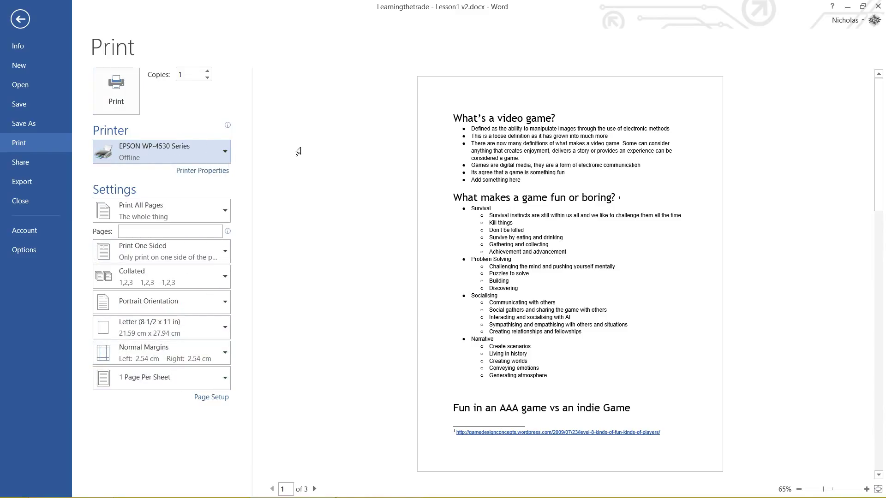
click(206, 153)
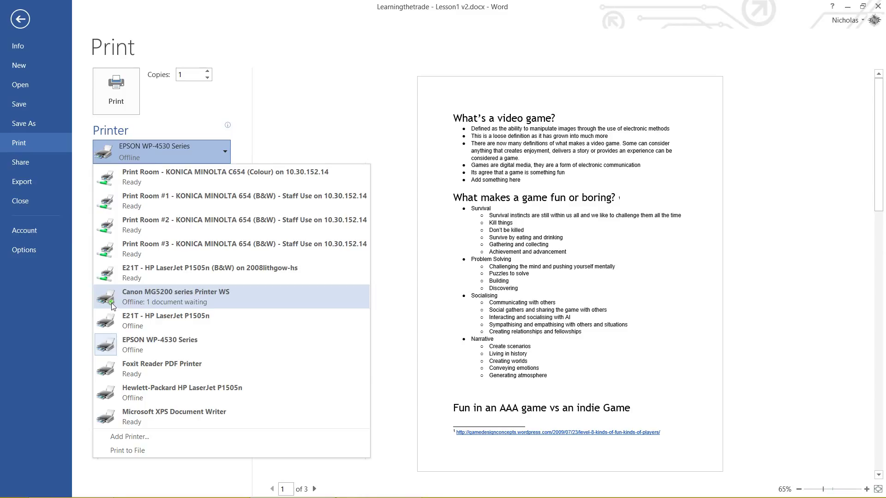
click(131, 350)
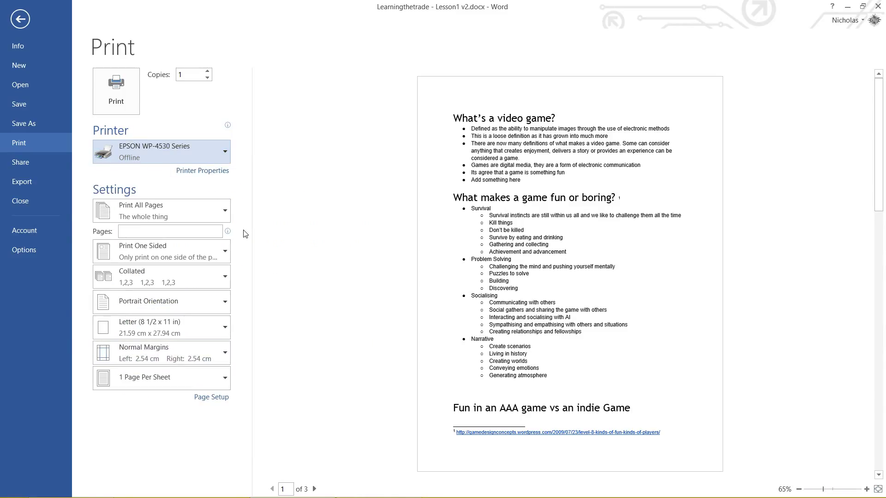
Step: Check the list of available printers, print one copy on the EPSON WP-4530 Series and dismiss the printer notification
click(217, 155)
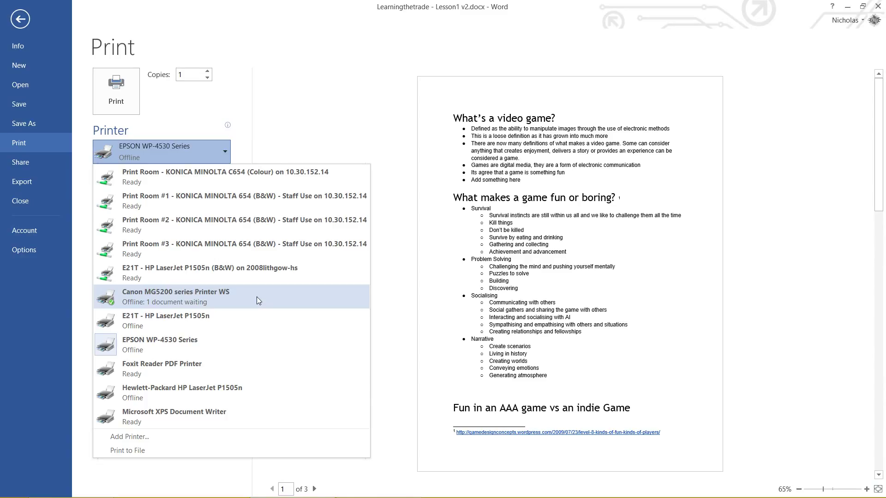
click(314, 115)
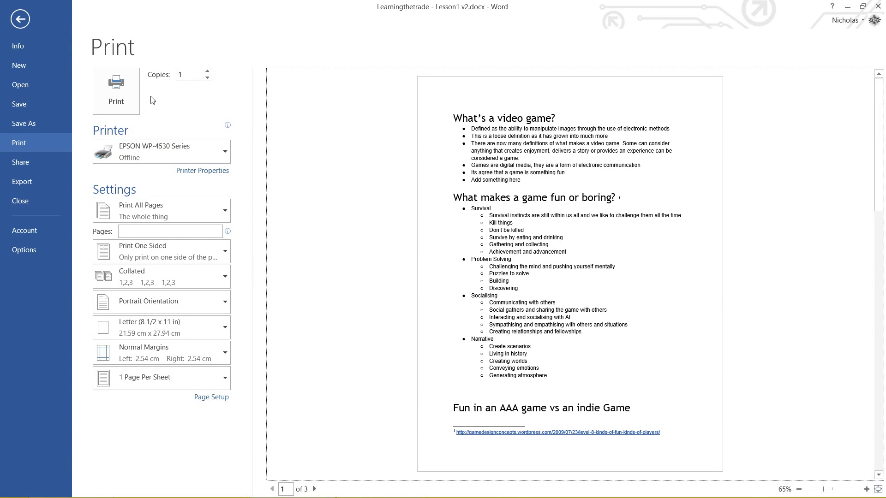
click(132, 94)
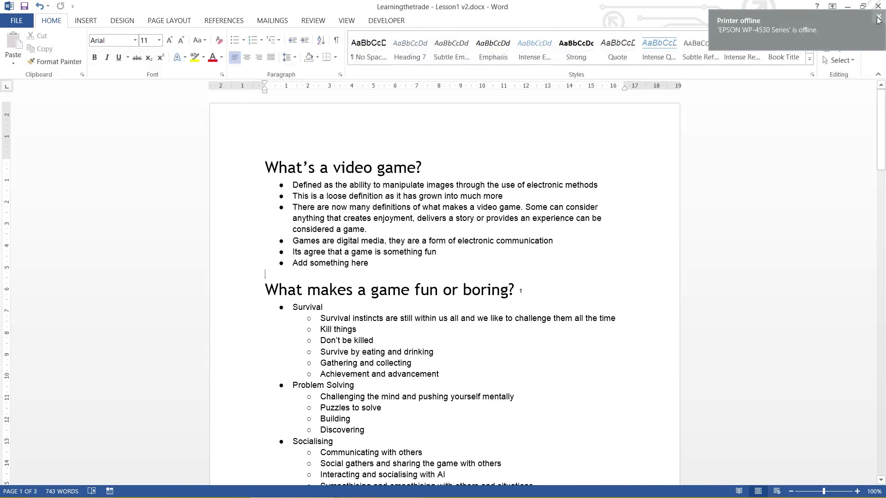
click(877, 18)
Step: Reopen the print settings and examine the printer list for the default printer and the currently selected one
click(20, 22)
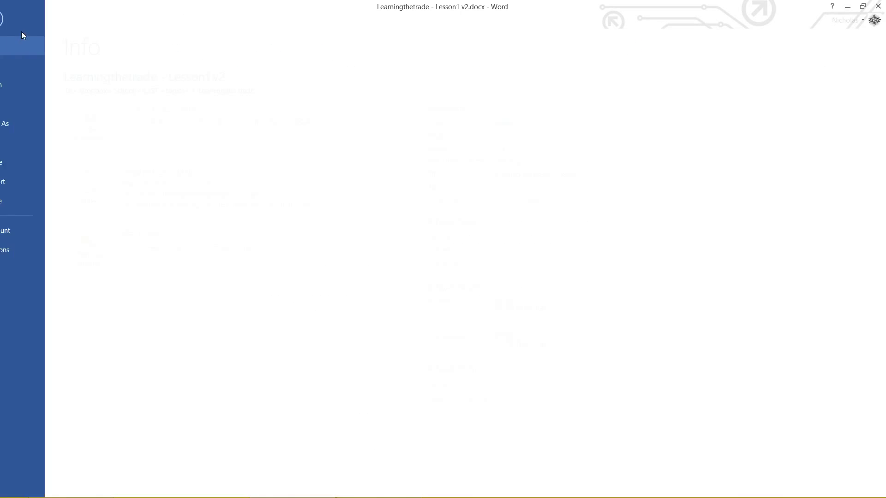
click(39, 146)
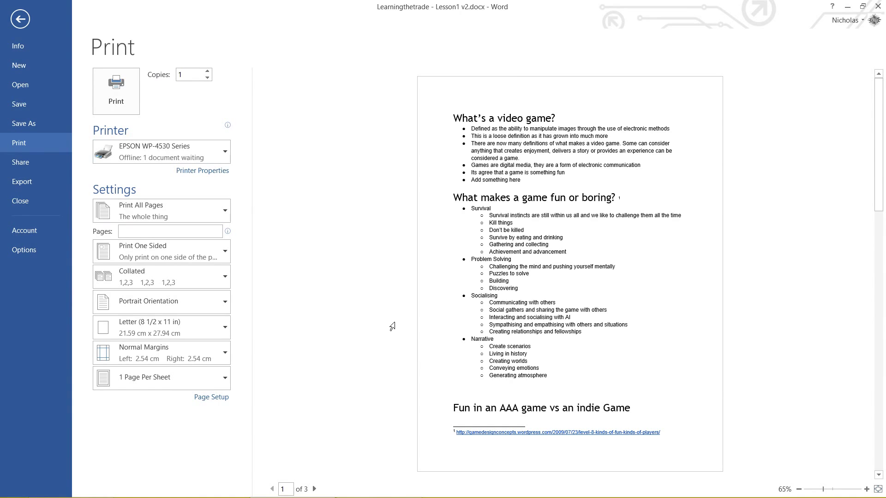
click(155, 156)
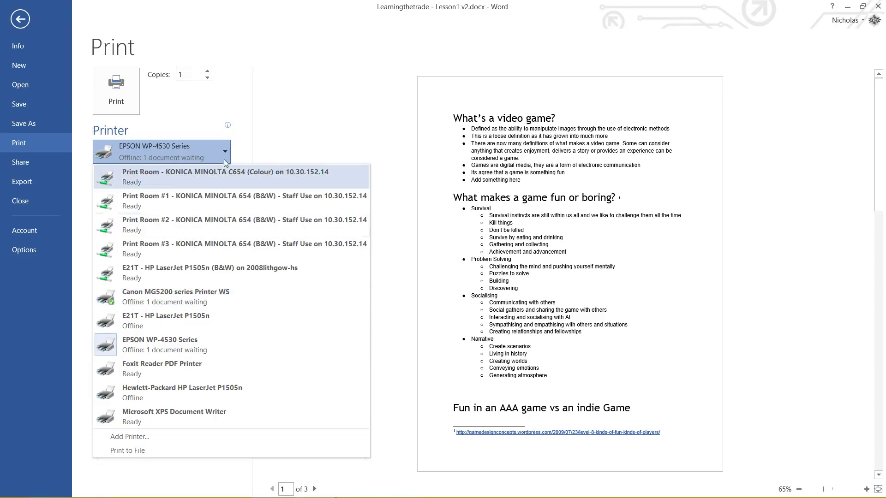
click(280, 143)
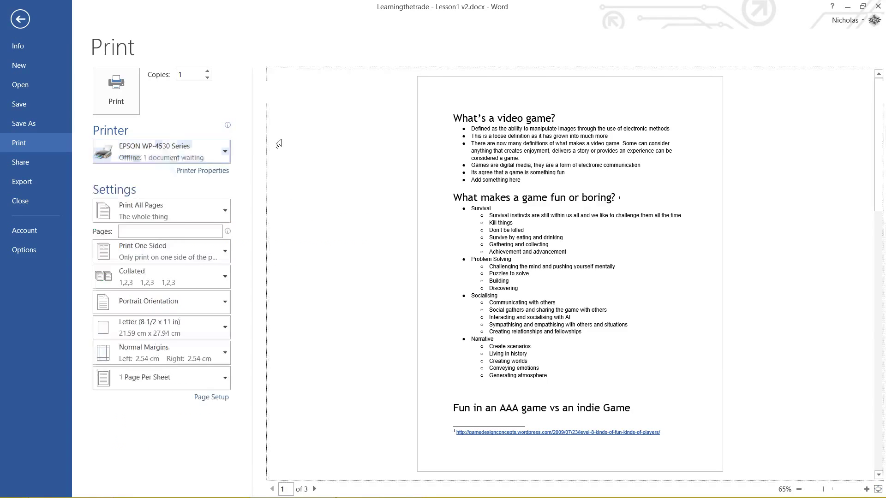
click(195, 153)
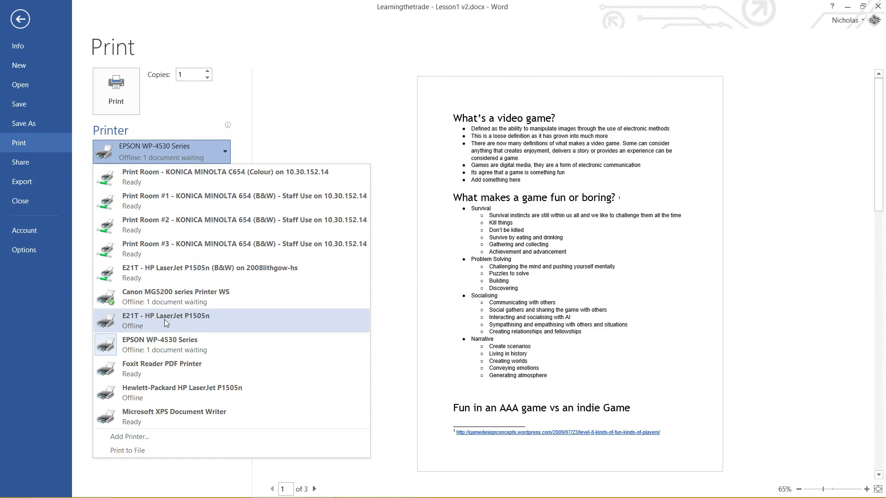
click(264, 138)
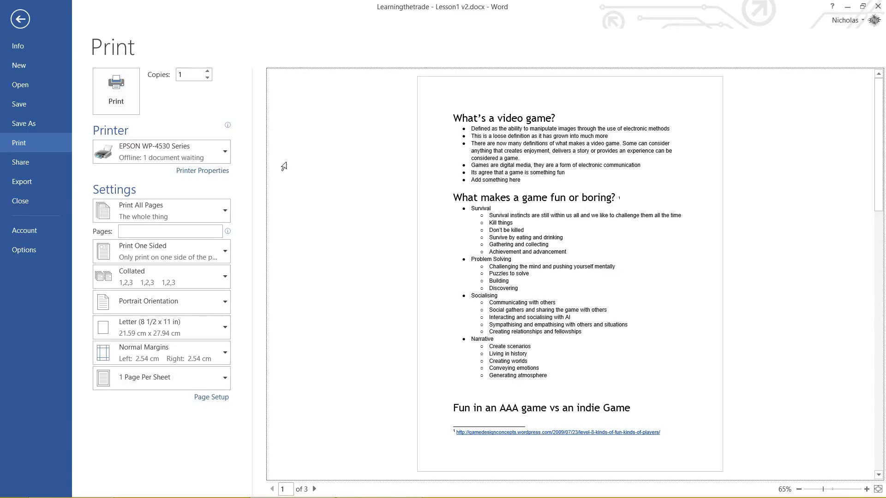
click(235, 188)
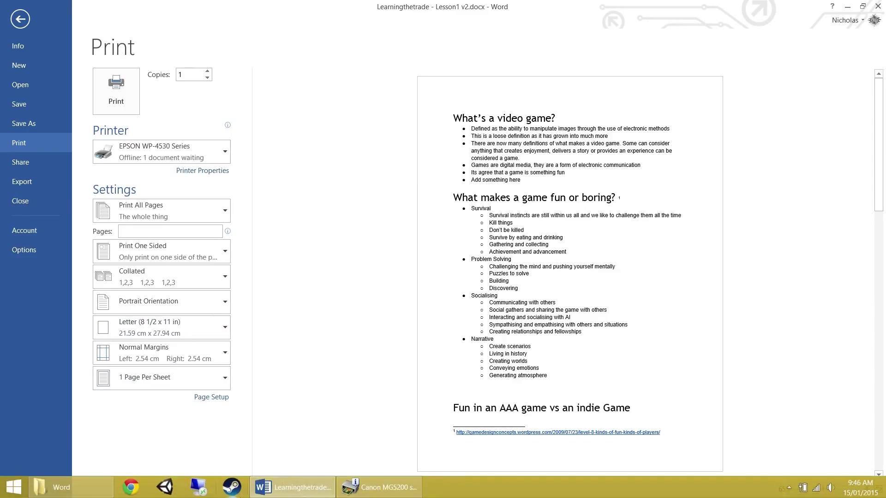
Step: Open Devices and Printers in Windows and set the EPSON WP-4530 Series as the default printer
click(18, 489)
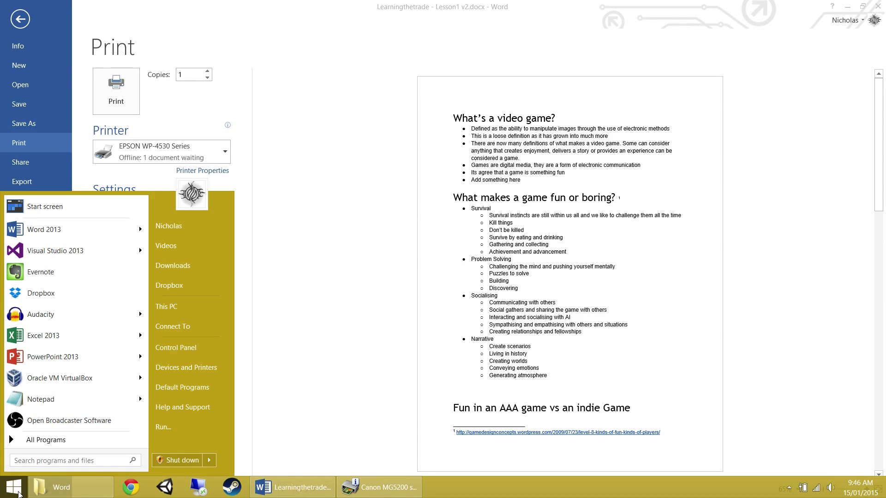
click(197, 368)
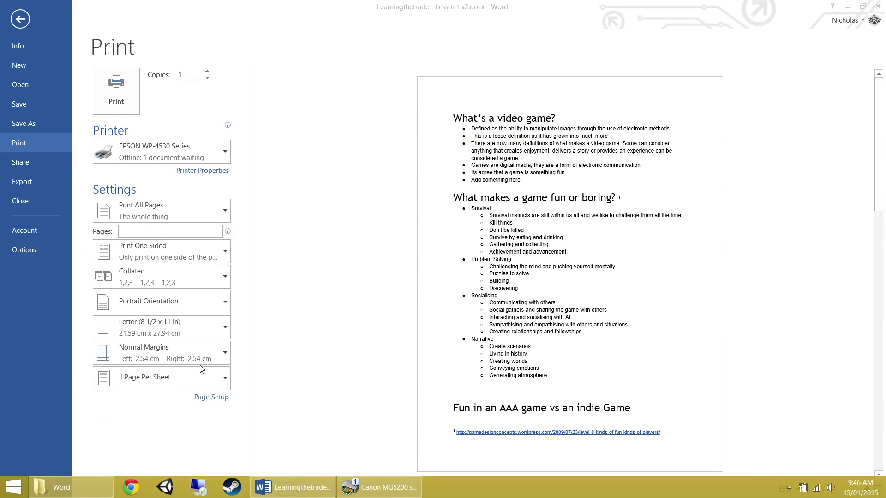
drag(471, 155, 417, 104)
scroll(502, 259, down, 2)
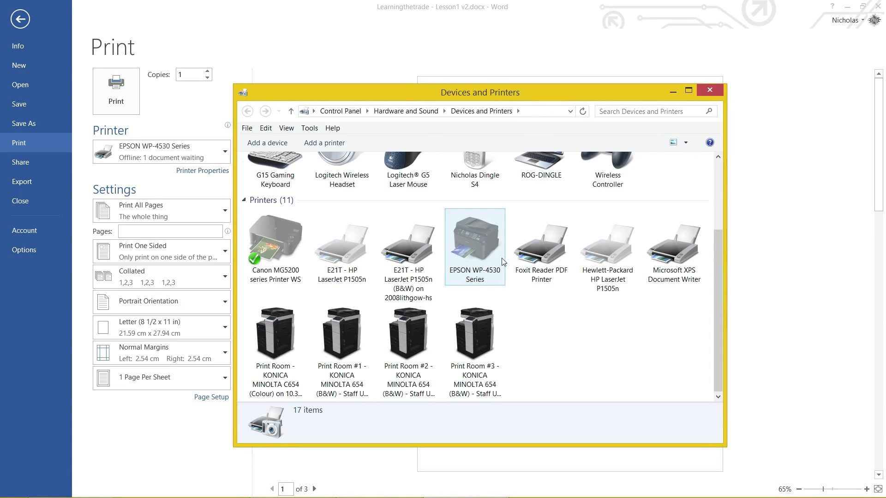
click(471, 249)
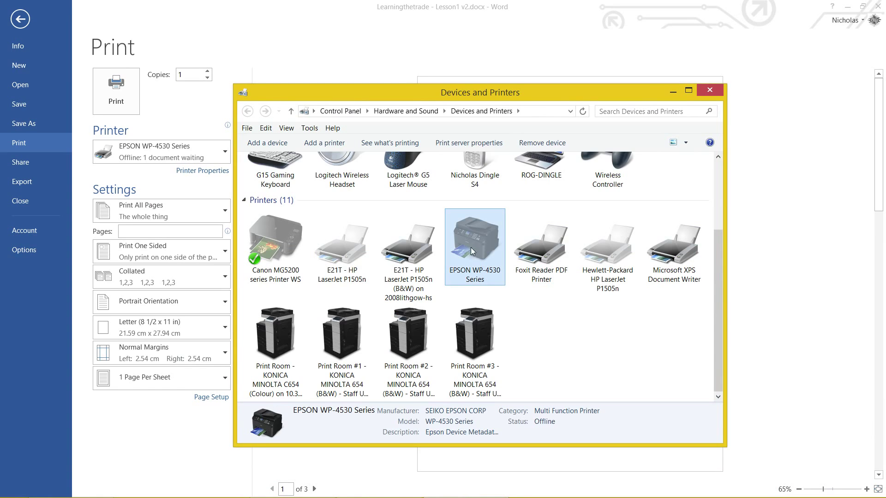
right_click(472, 242)
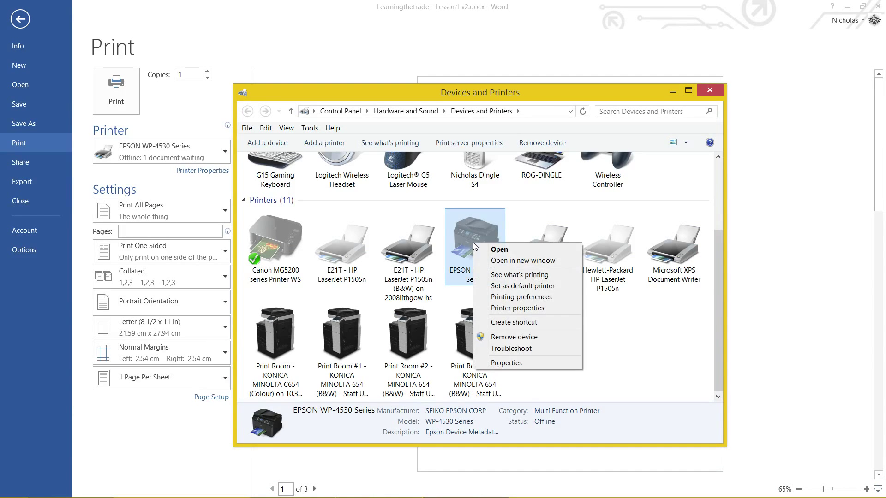
click(535, 291)
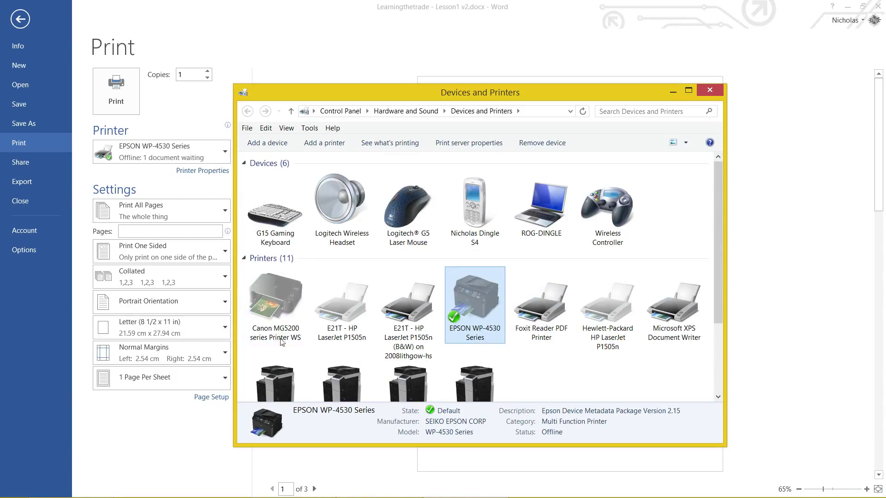
Step: Set the Canon MG5200 series Printer WS as the default printer and close Devices and Printers
right_click(281, 306)
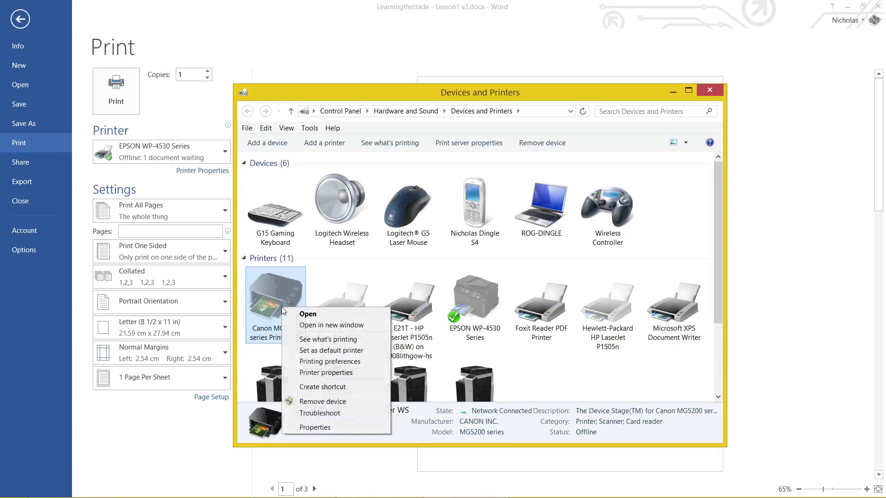
click(323, 351)
click(655, 397)
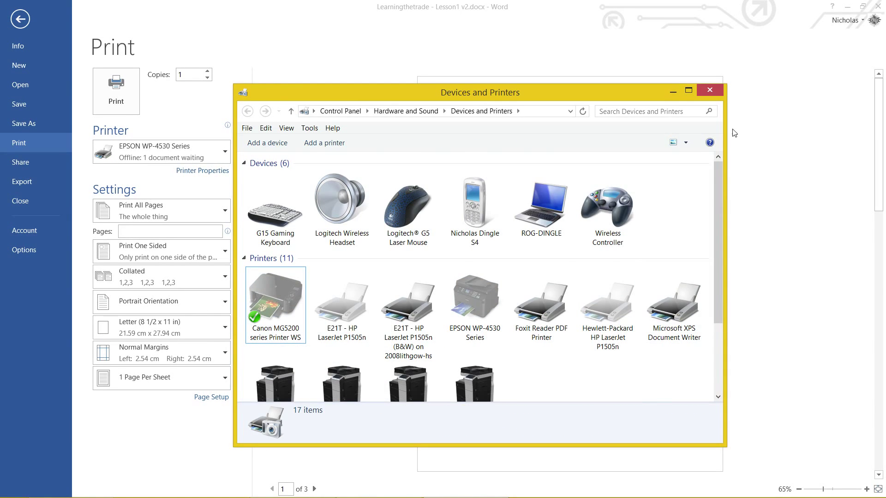
click(709, 91)
Step: Choose the Canon MG5200 series Printer WS as the printer for this document
click(181, 153)
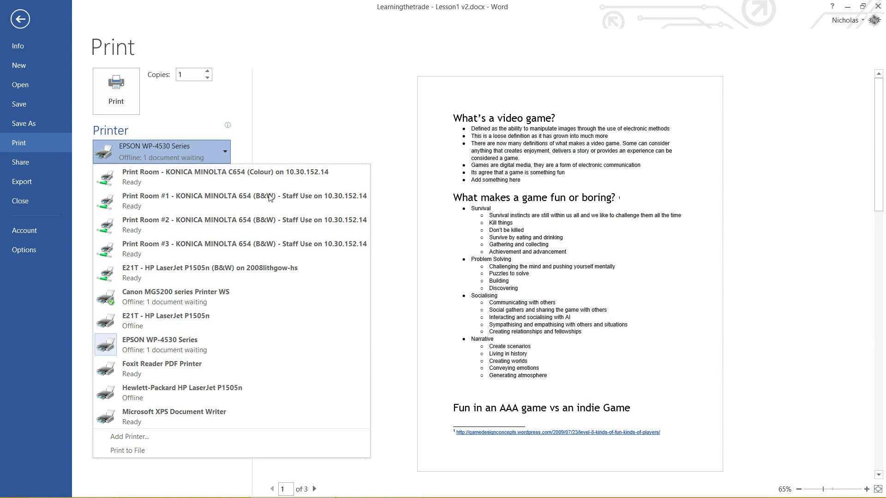
click(182, 302)
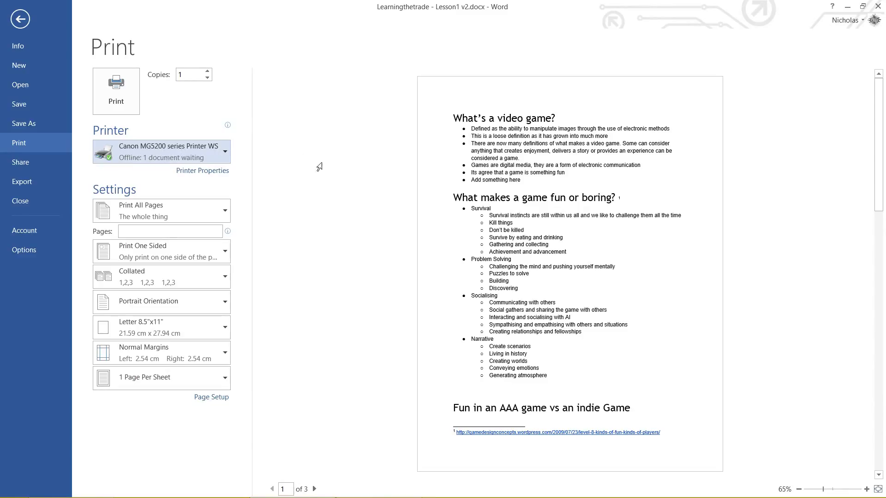
click(318, 165)
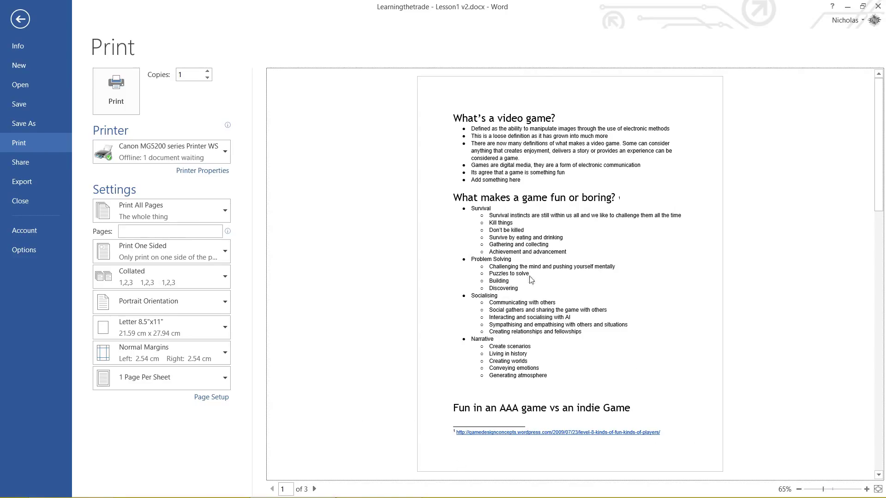
Step: Enable Grayscale Printing in the Canon MG5200 printer properties and apply the setting
click(220, 178)
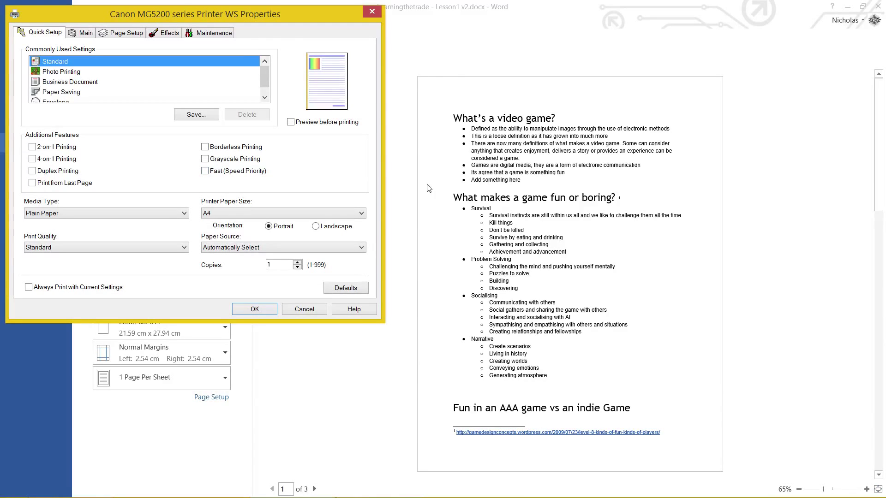
drag(202, 17, 483, 79)
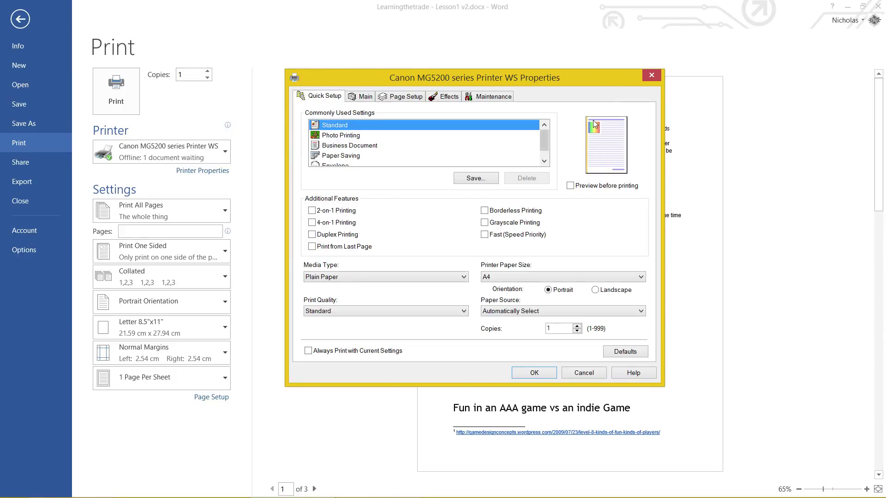
click(500, 224)
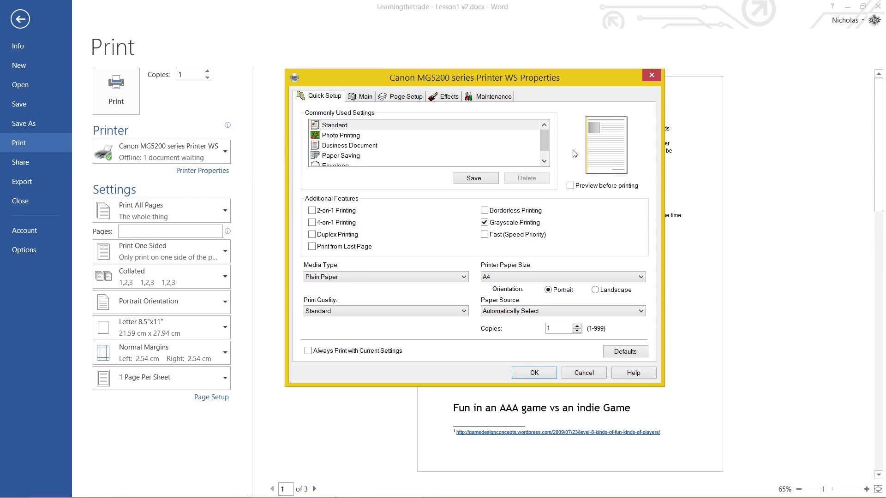
click(534, 373)
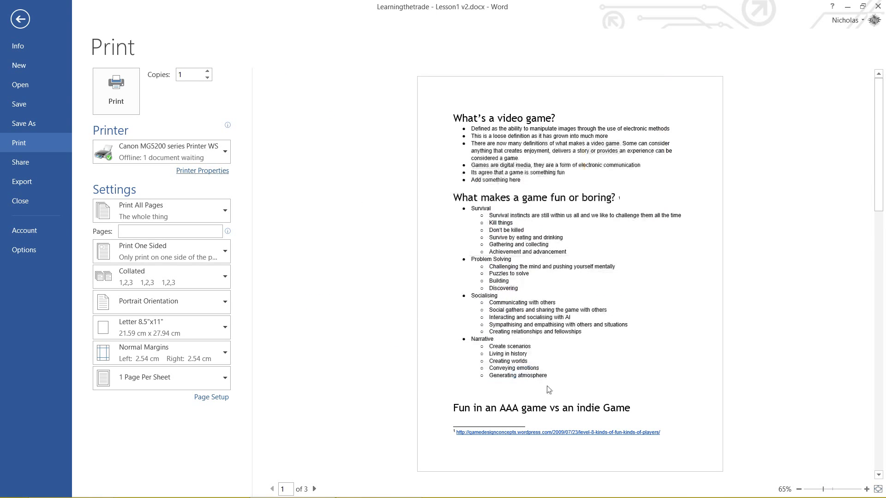
Step: Switch to the EPSON WP-4530 Series, set its color option to Black/Grayscale, and recheck its properties
click(219, 158)
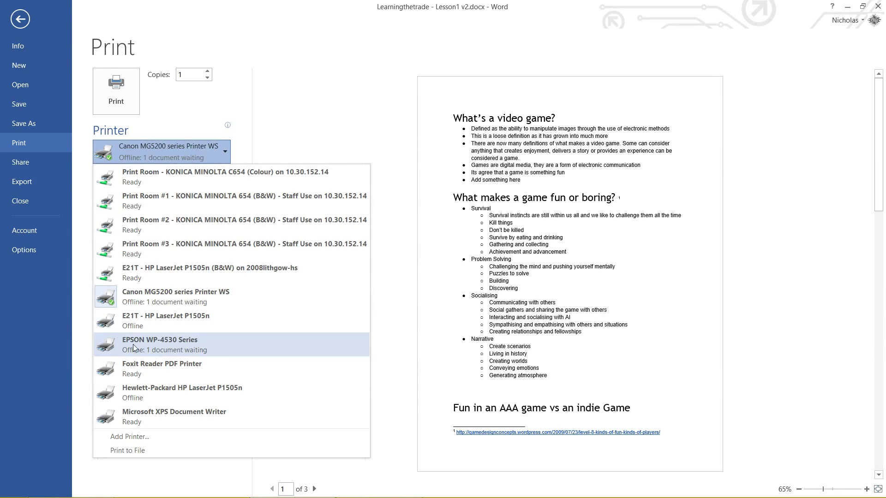
click(133, 347)
click(221, 174)
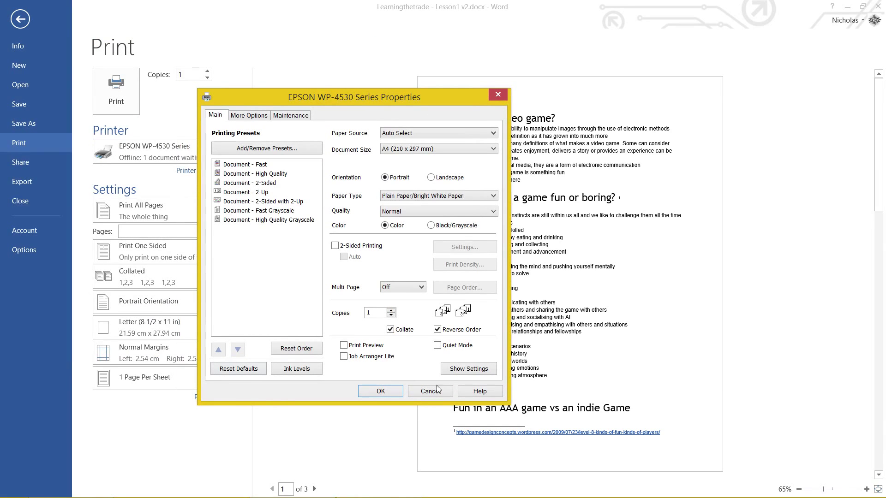
click(448, 227)
click(386, 227)
click(448, 228)
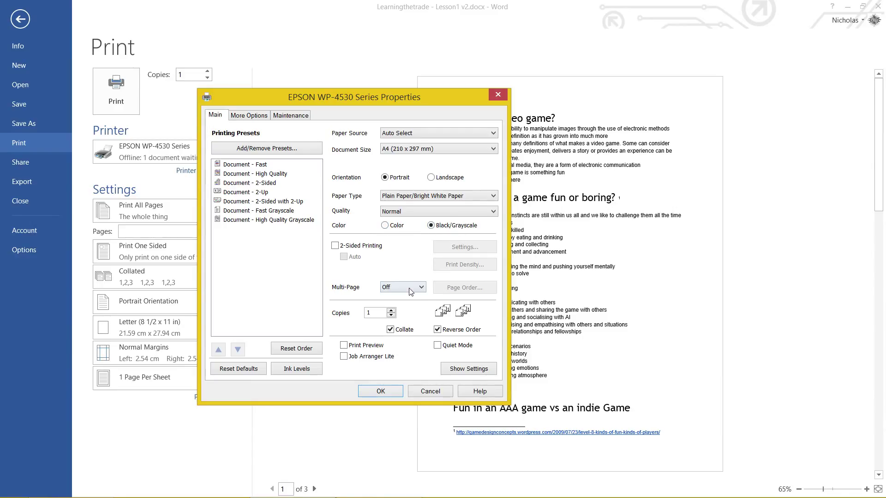
click(375, 390)
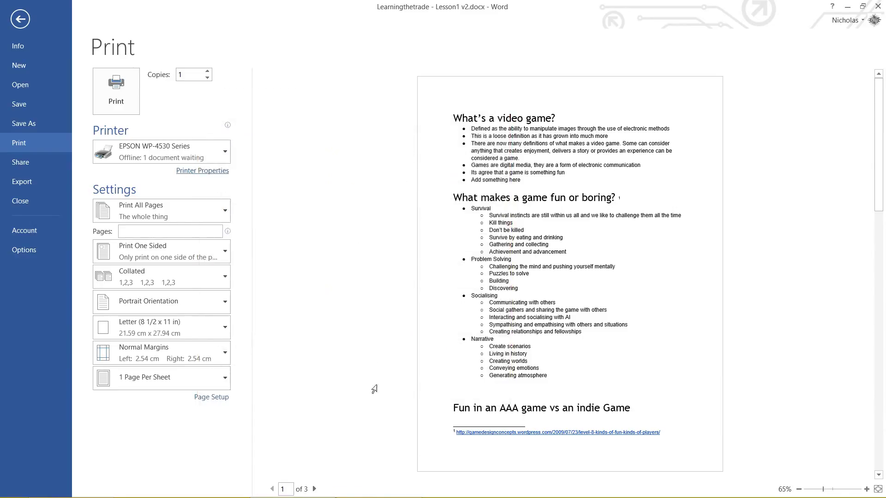
click(200, 171)
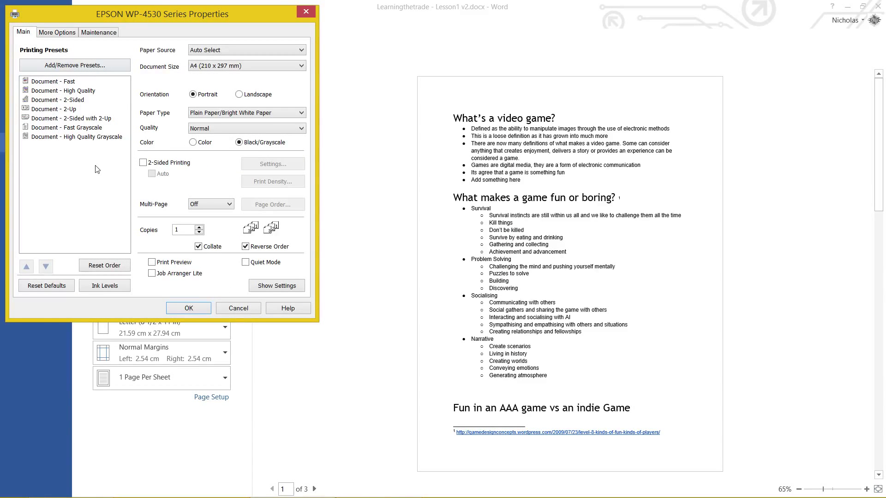
click(195, 310)
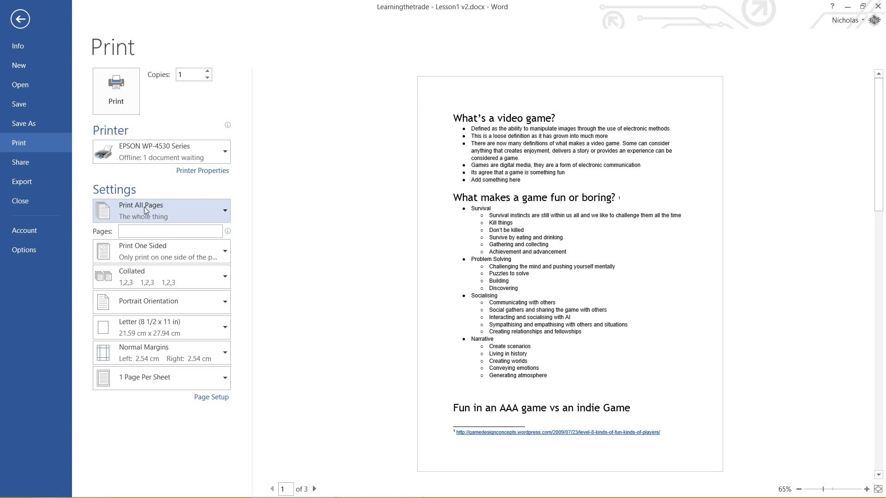
Step: Preview the document's pages, return to page 1 and set the print range to Print Current Page
scroll(355, 423, down, 1)
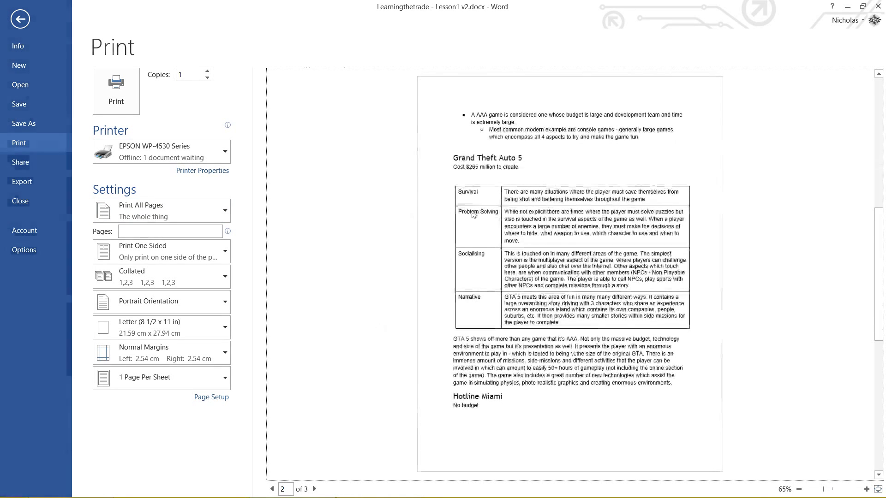
scroll(484, 223, down, 1)
scroll(543, 284, up, 2)
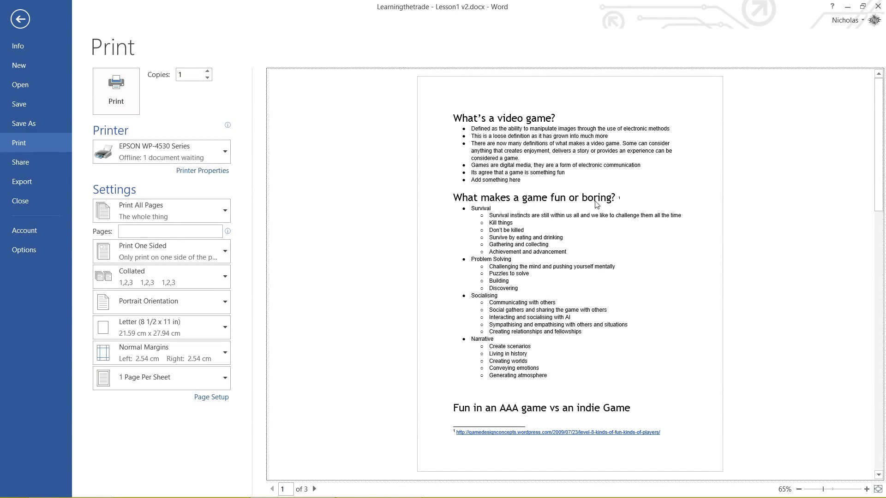
click(201, 209)
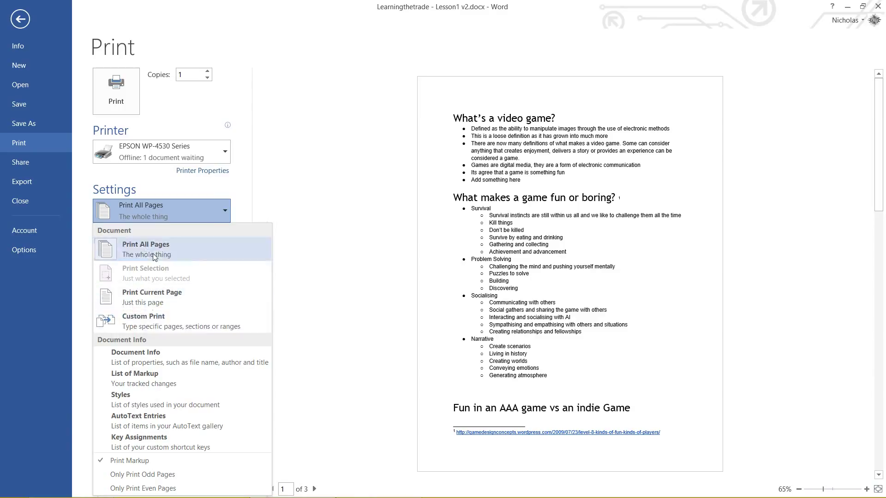
click(183, 299)
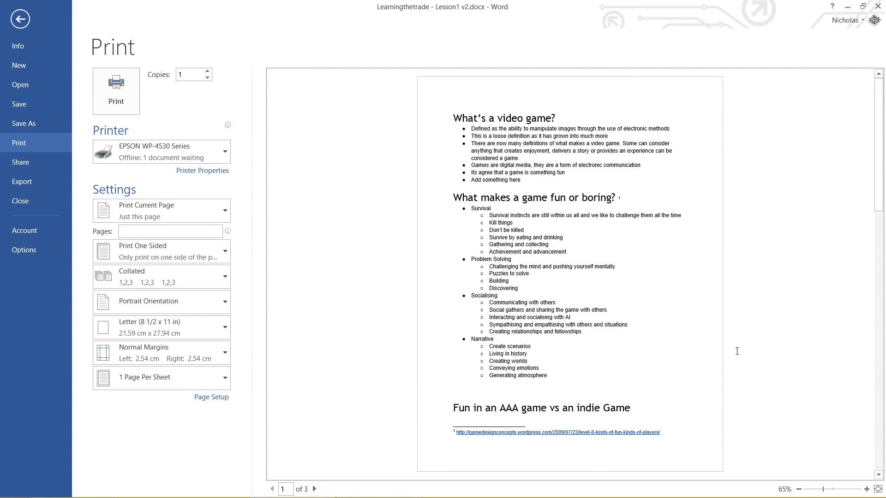
Step: Return to the document and select text from the first bullet list, clearing the selection again
click(20, 19)
drag(292, 196, 479, 284)
click(455, 185)
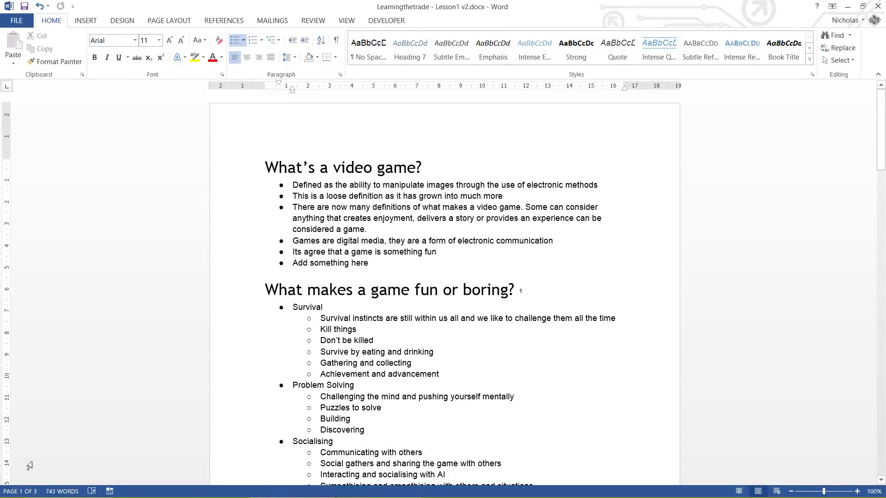
Step: Reopen the print settings and reselect Print Current Page as the print range
click(16, 20)
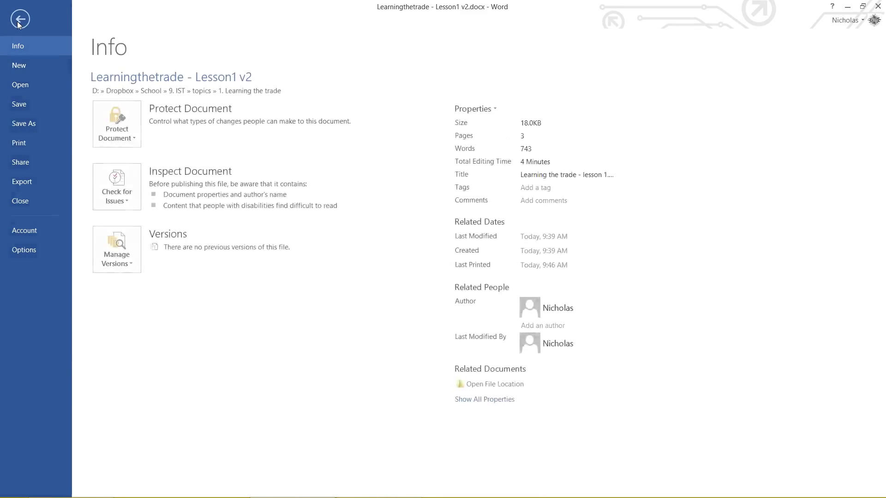
click(26, 144)
click(175, 205)
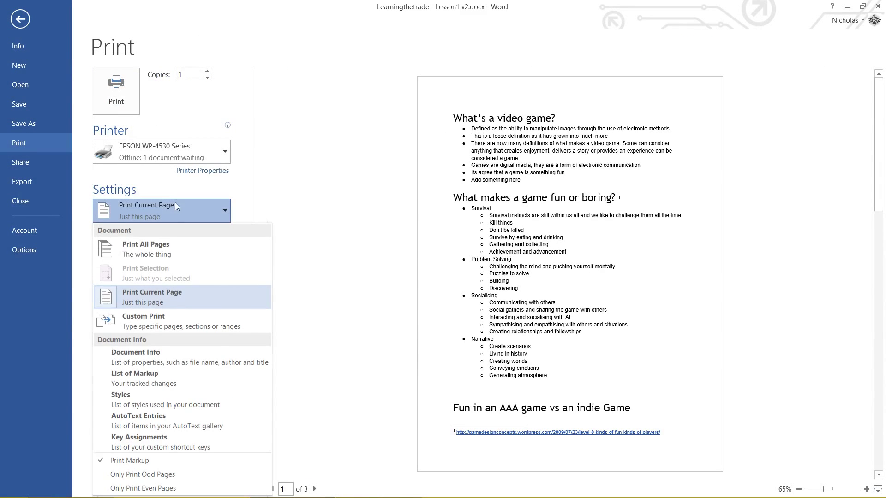
click(174, 296)
click(432, 232)
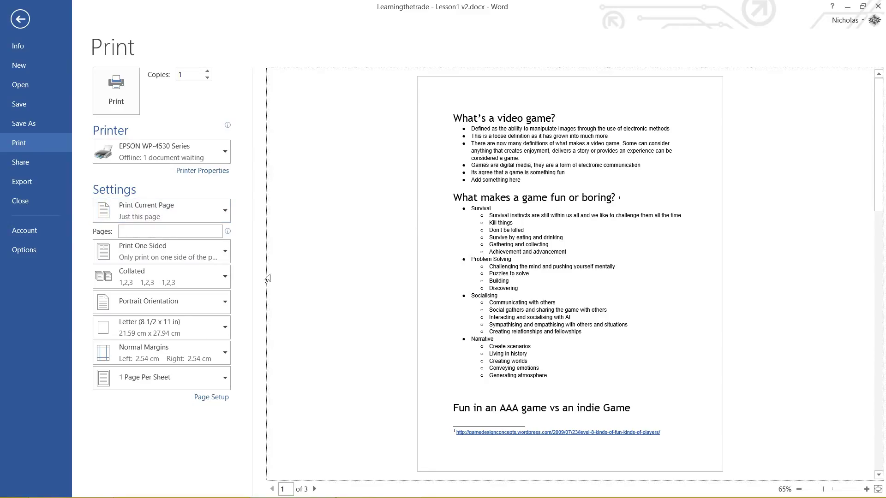
Step: Check the print range options and look through the following pages in the print preview
click(143, 214)
click(143, 212)
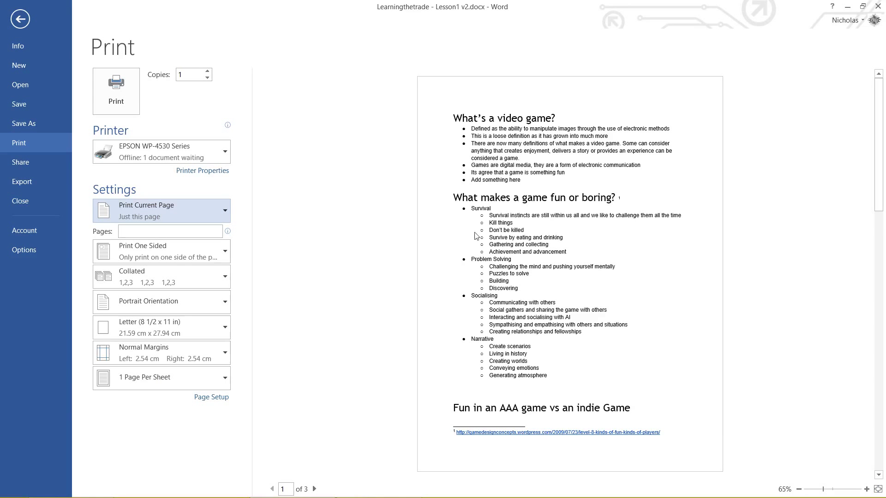
scroll(508, 240, down, 2)
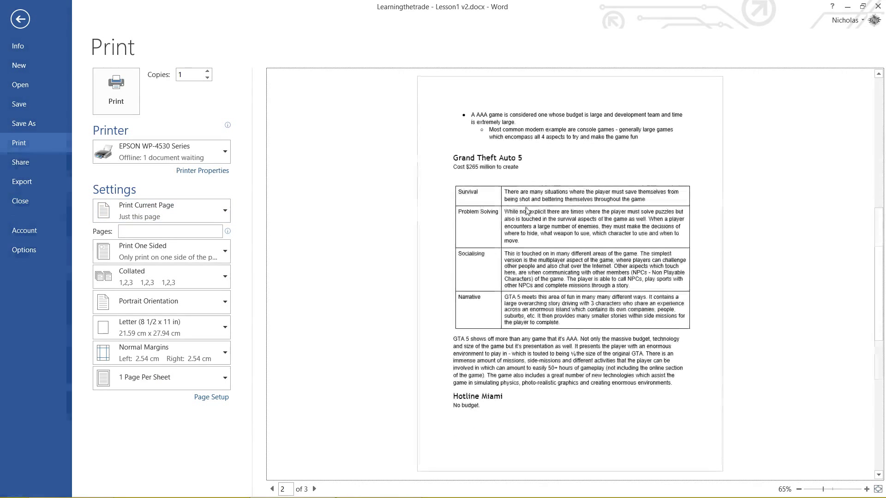
scroll(546, 238, up, 1)
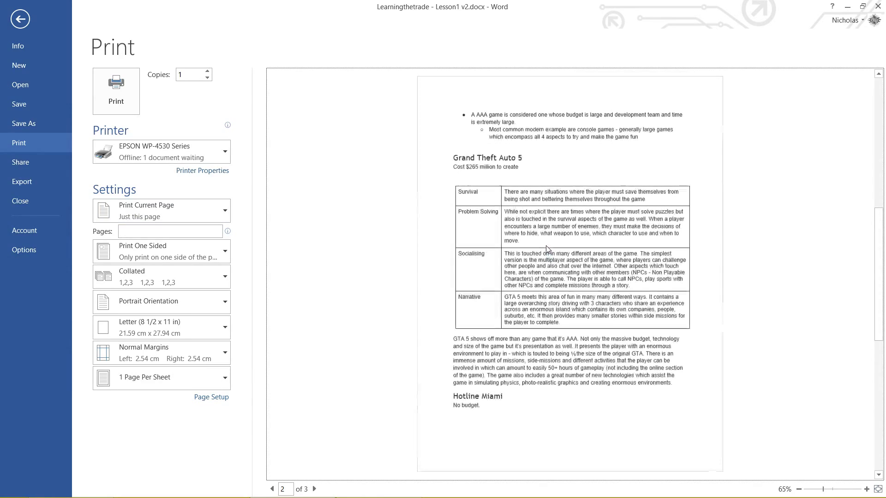
Step: Return to the document, reopen the print settings and set the print range to Custom Print
click(20, 19)
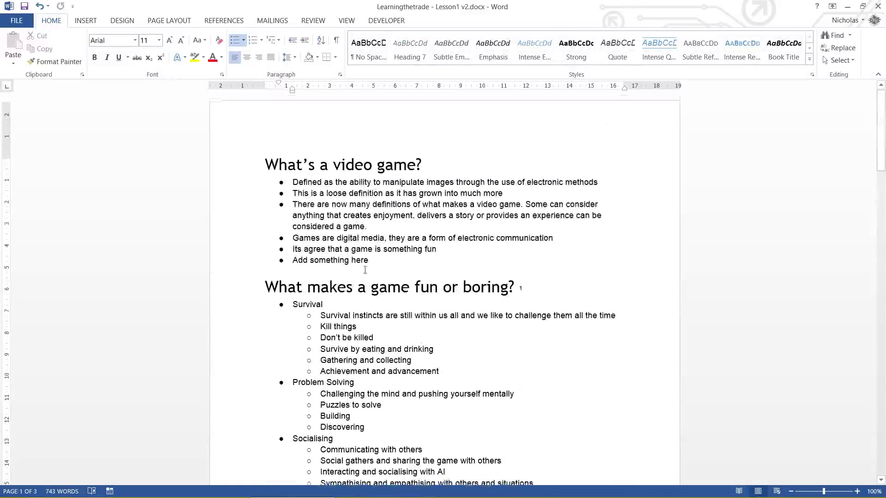
click(3, 23)
click(29, 143)
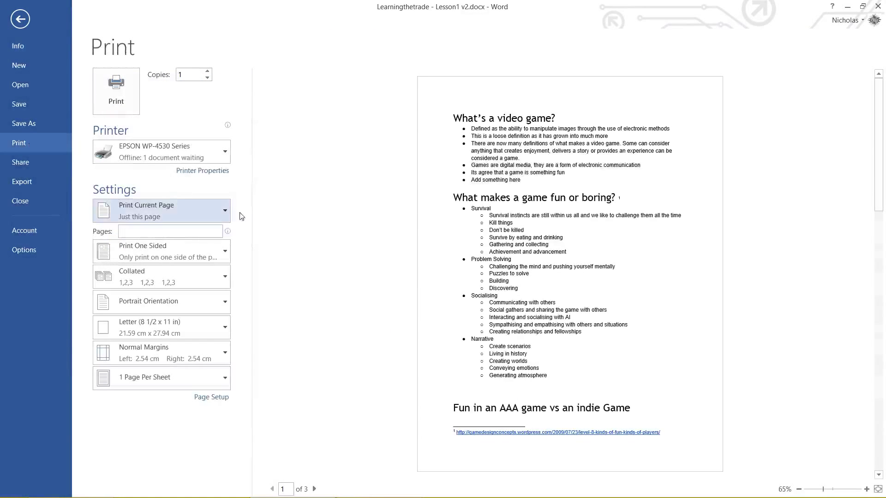
click(132, 204)
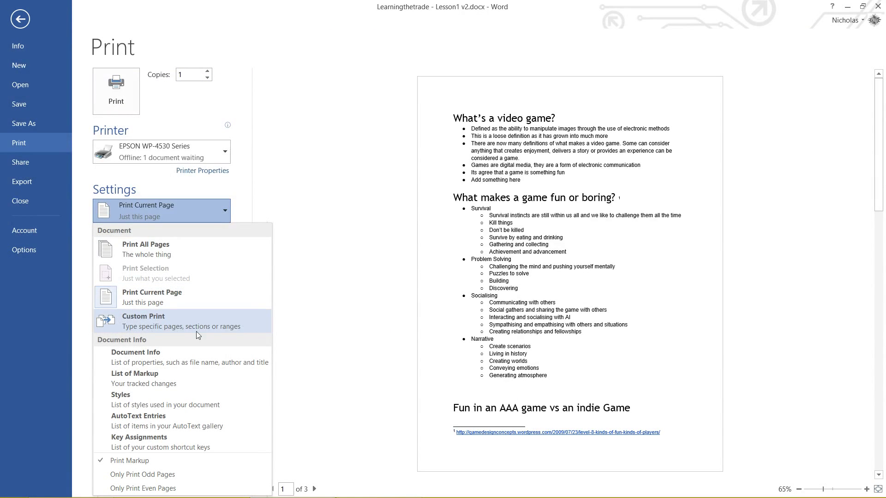
click(209, 325)
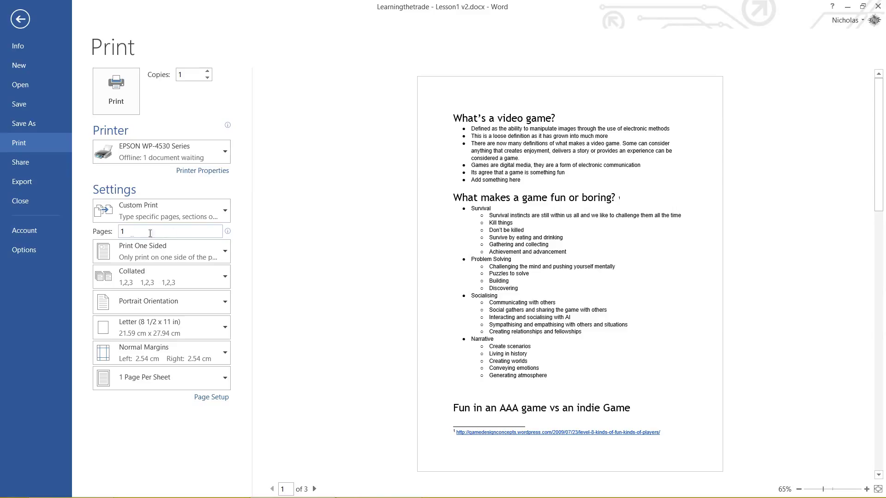
Step: Clear the custom page selection and enter pages 1-3 as the range to print
click(128, 230)
key(BackSpace)
key(BackSpace)
key(BackSpace)
key(BackSpace)
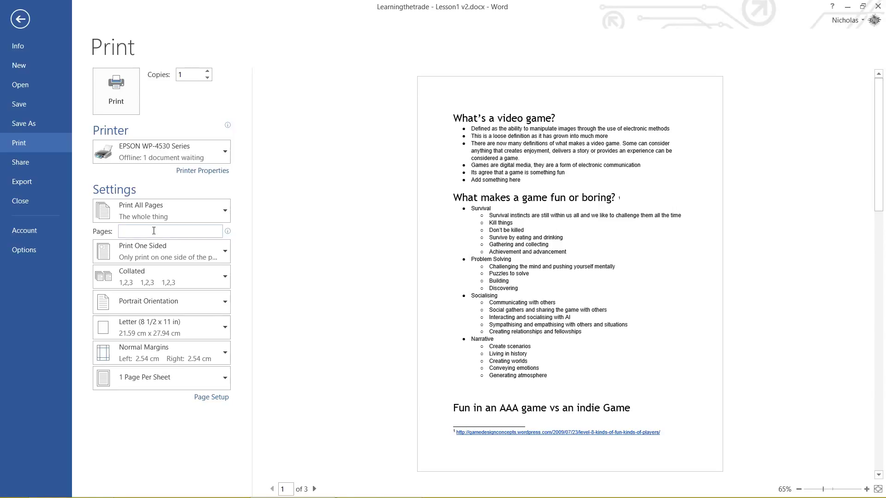
text(1-3)
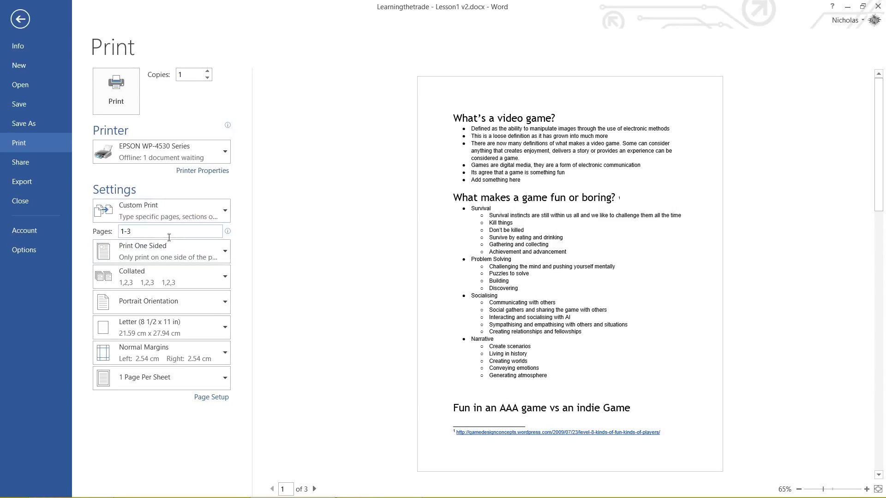
click(364, 410)
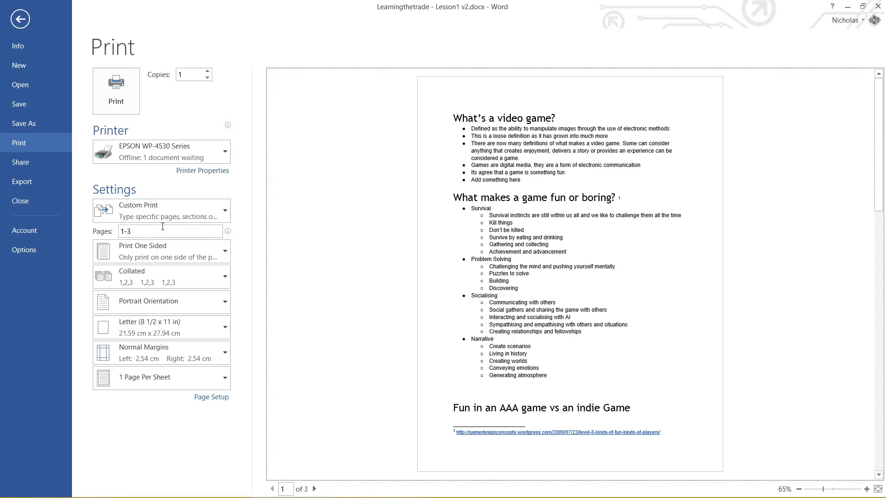
Step: Clear the custom page range and replace it with pages 17-85
click(149, 232)
key(Left)
key(Left)
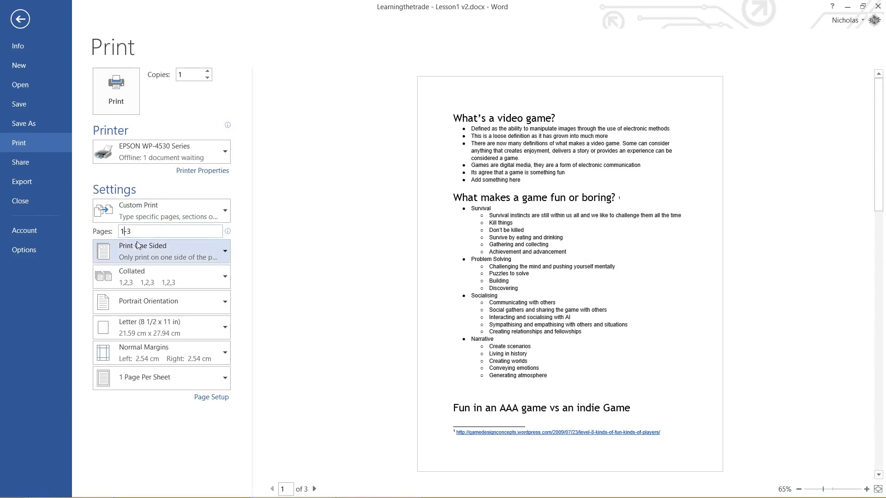
text(2)
key(End)
key(BackSpace)
key(BackSpace)
key(BackSpace)
text(1)
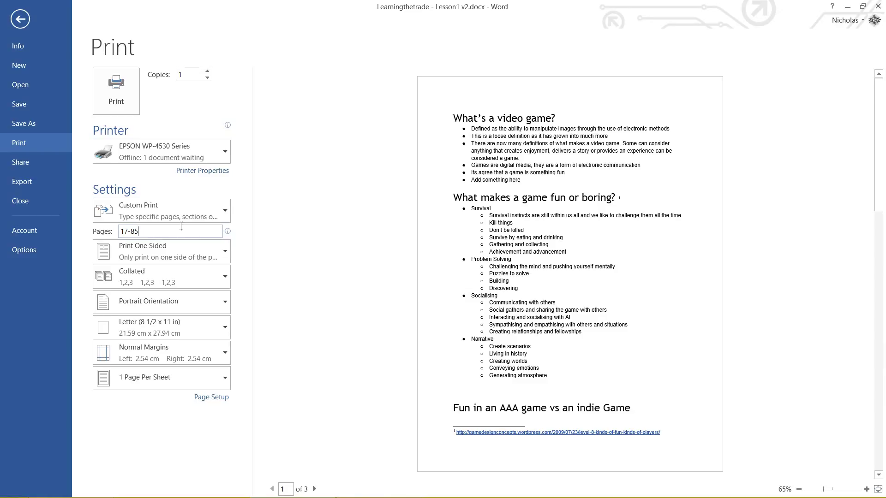
Step: Clear the custom page range and look through the document's pages in the print preview
drag(140, 231, 85, 237)
key(BackSpace)
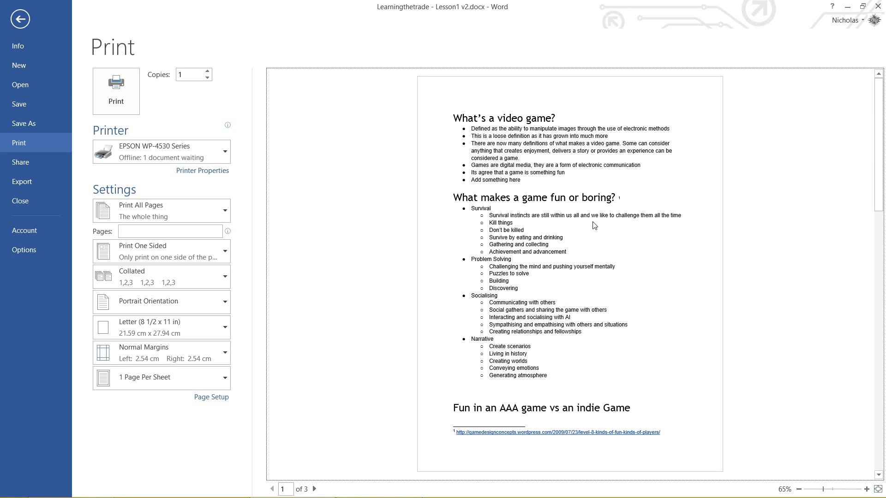
scroll(592, 225, down, 5)
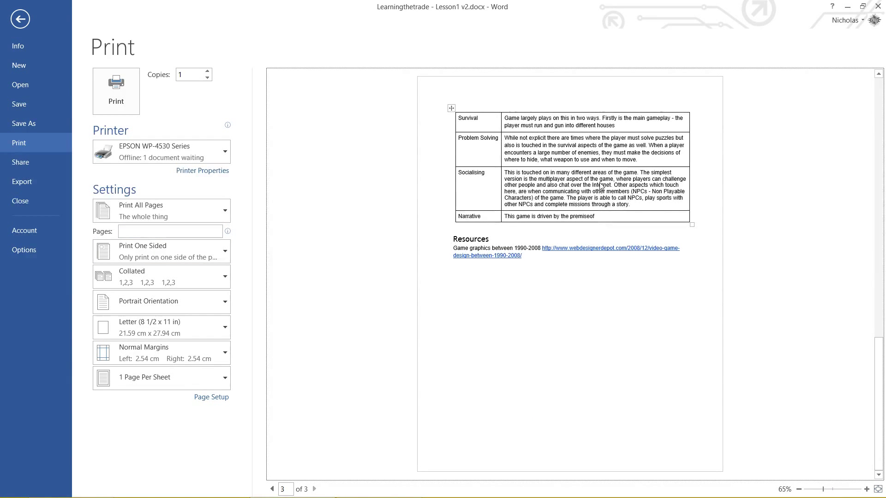
scroll(600, 184, up, 5)
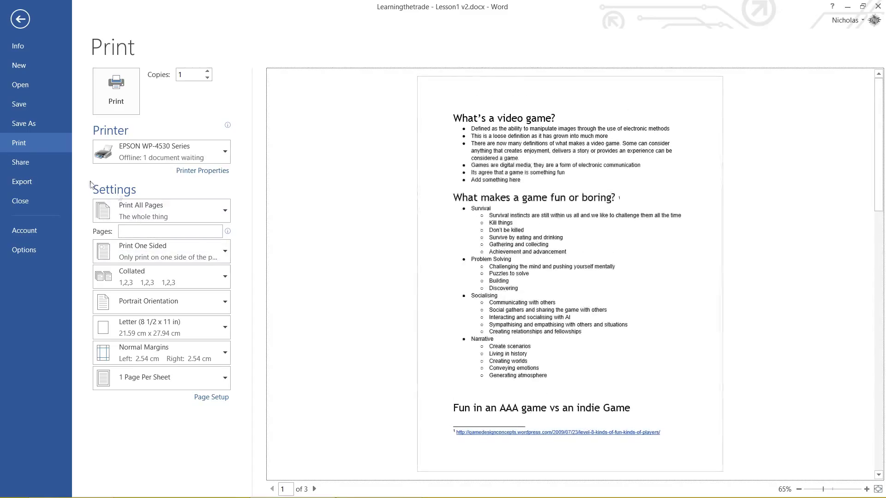
Step: Enter pages 1, 3-7 as the custom print range
text(1)
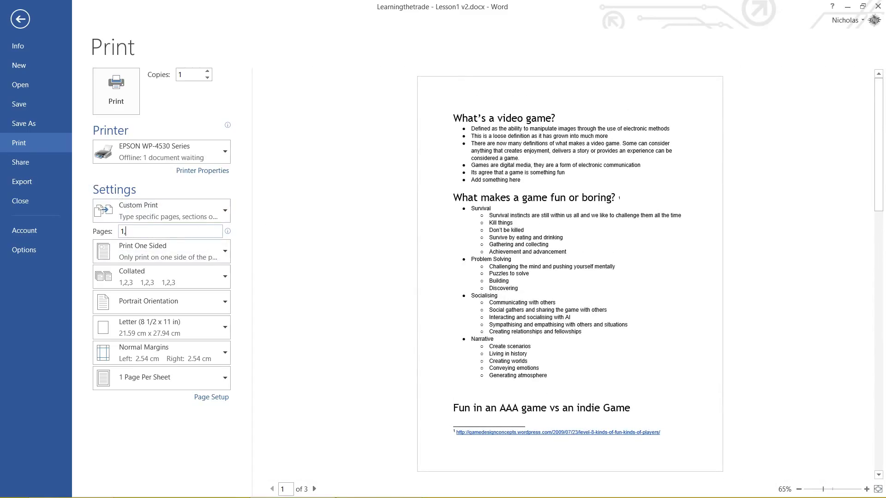
text(, 3)
key(Return)
click(207, 233)
text(,)
key(BackSpace)
key(BackSpace)
text(-7)
drag(119, 232, 180, 233)
click(161, 232)
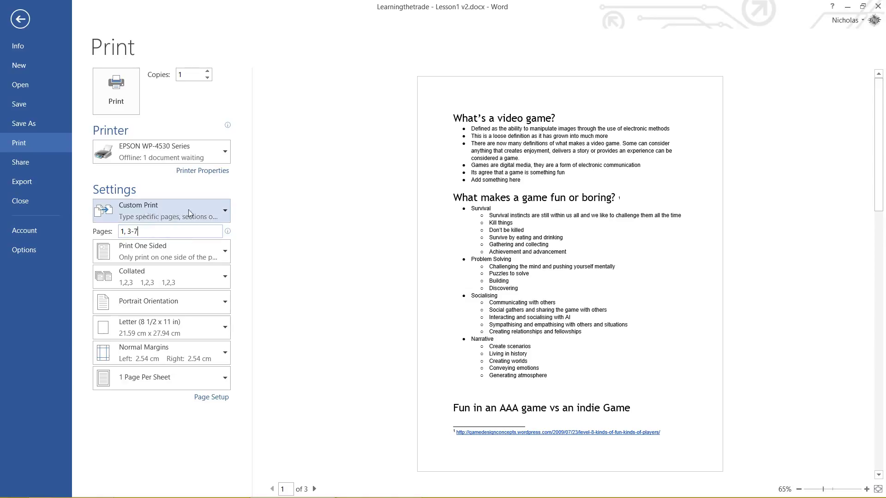
Step: Set the print range to Print All Pages and check the range options again
click(162, 214)
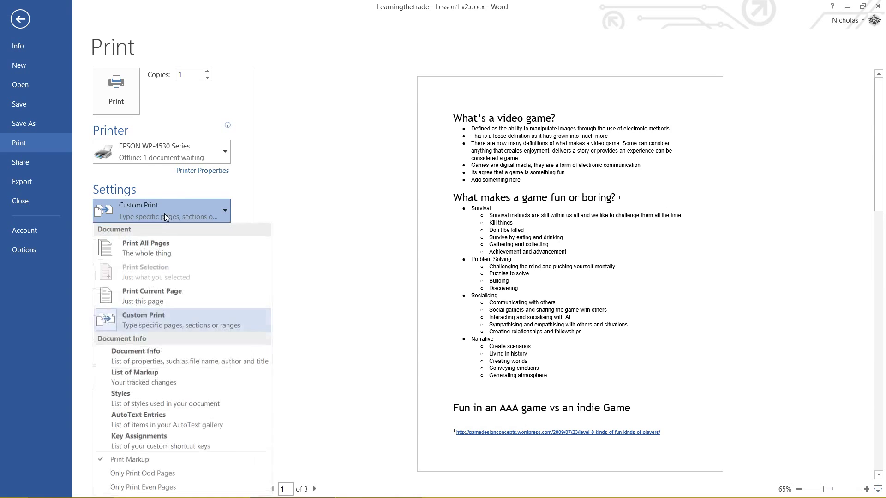
click(178, 246)
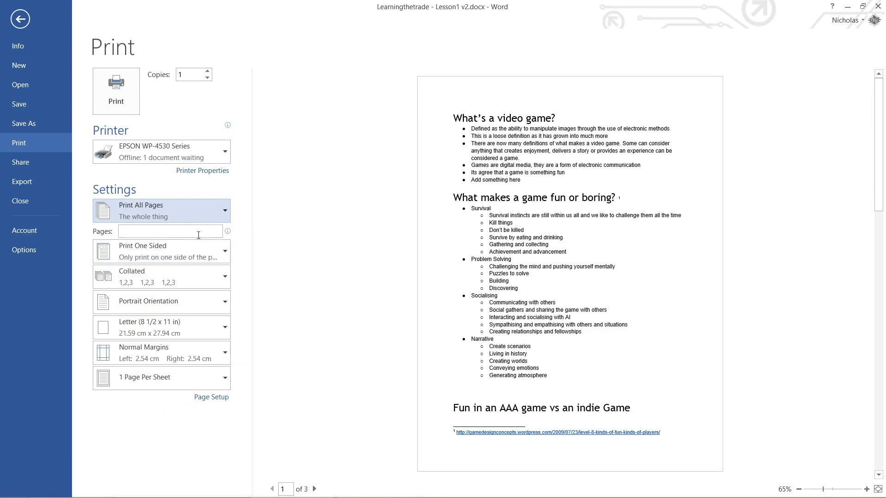
click(173, 214)
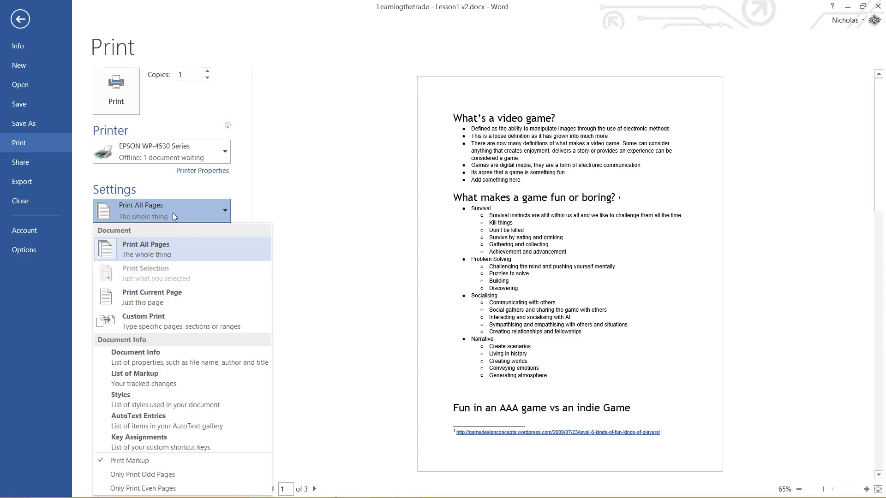
click(173, 212)
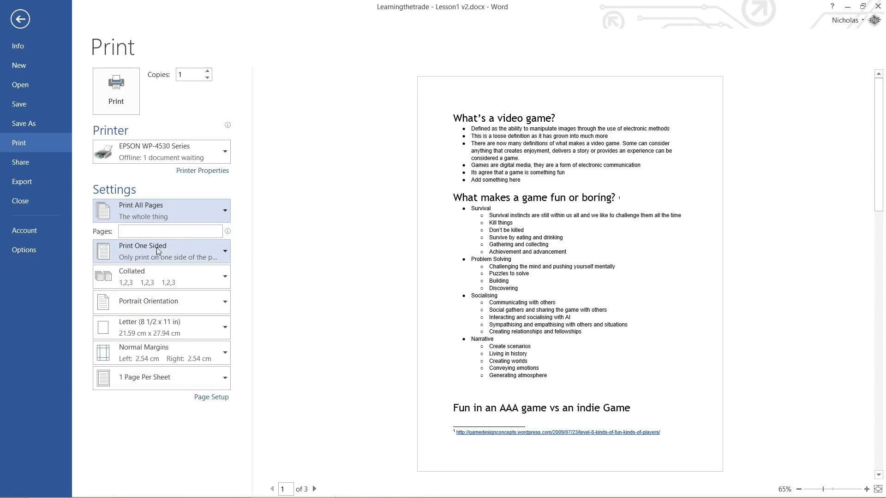
Step: Set printing to both sides with pages flipped on the long edge, and switch back to Print One Sided
click(209, 252)
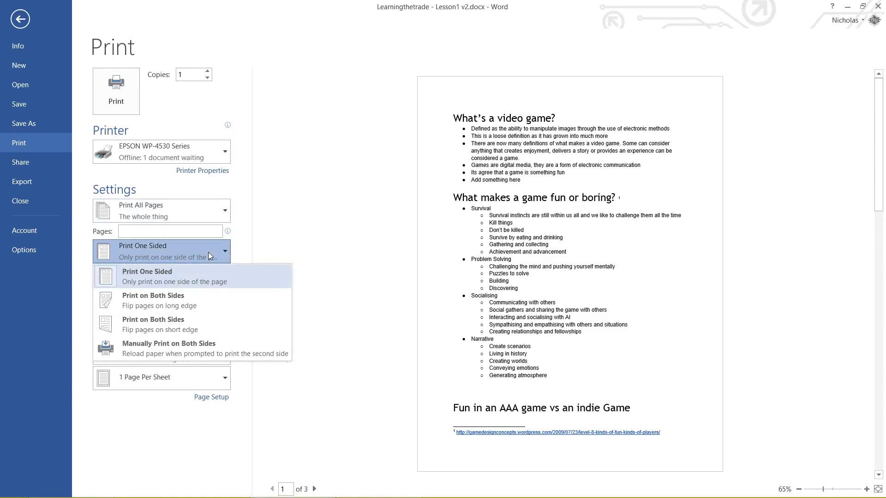
click(188, 308)
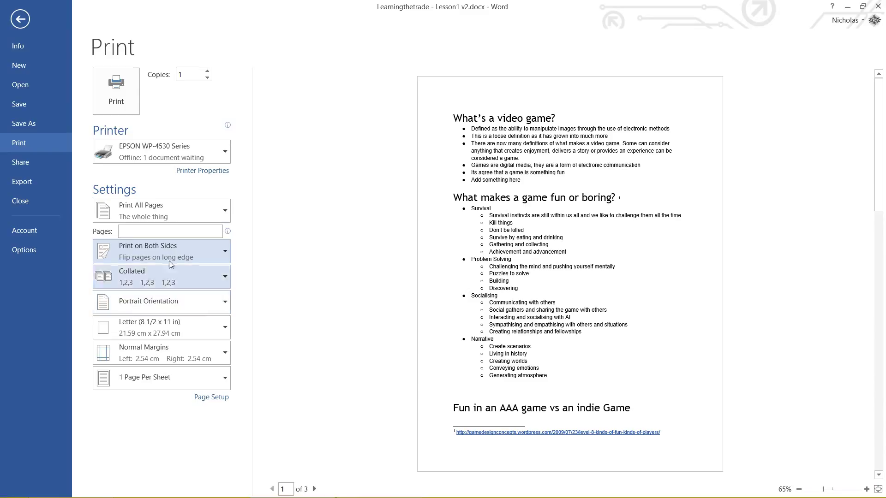
click(177, 234)
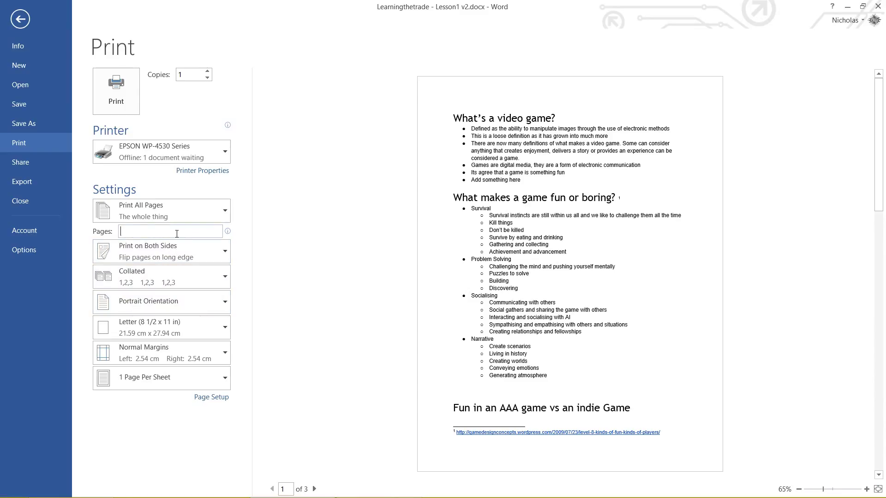
click(198, 251)
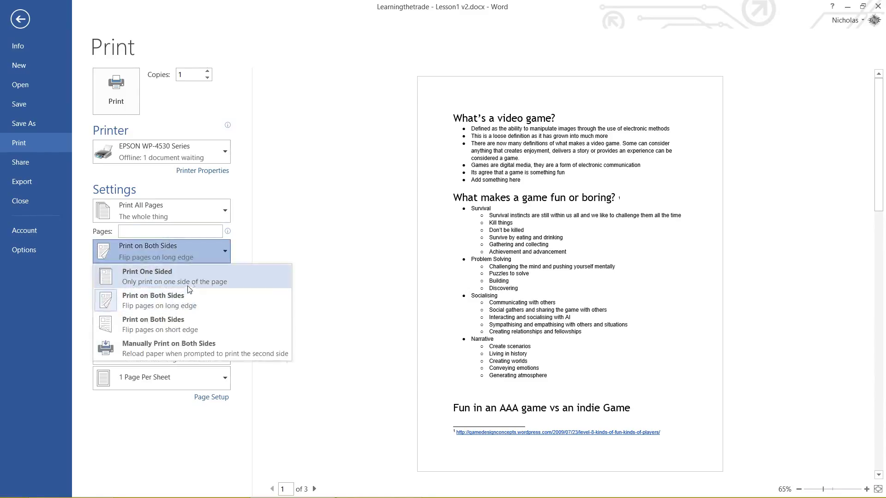
click(197, 275)
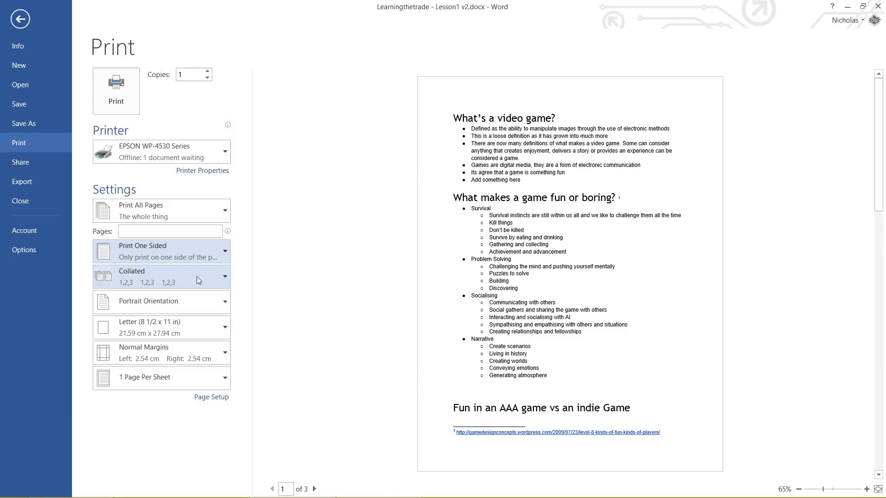
Step: Choose double-sided printing with long-edge flipping once more, restore Print One Sided and recheck the sidedness options
click(194, 249)
click(181, 302)
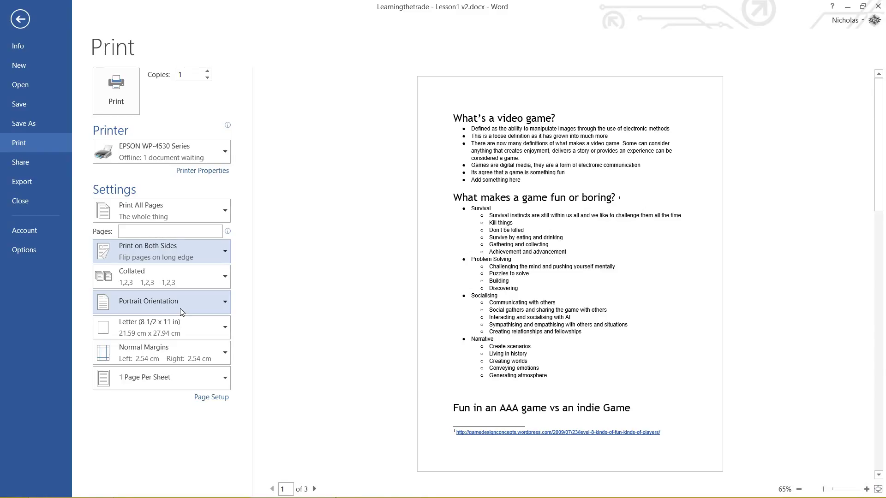
click(164, 250)
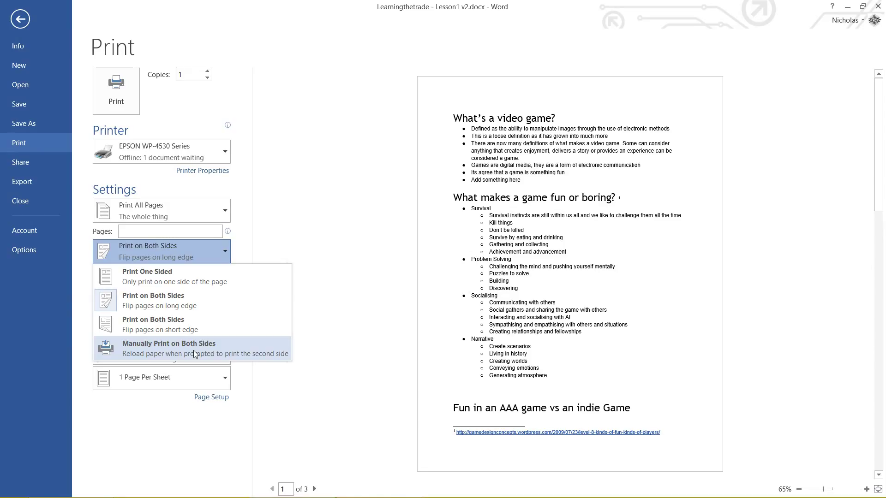
click(152, 279)
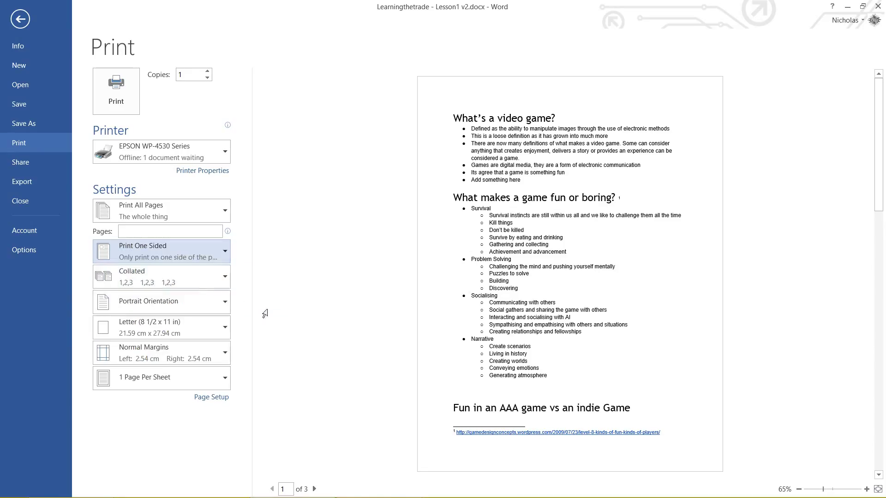
click(192, 251)
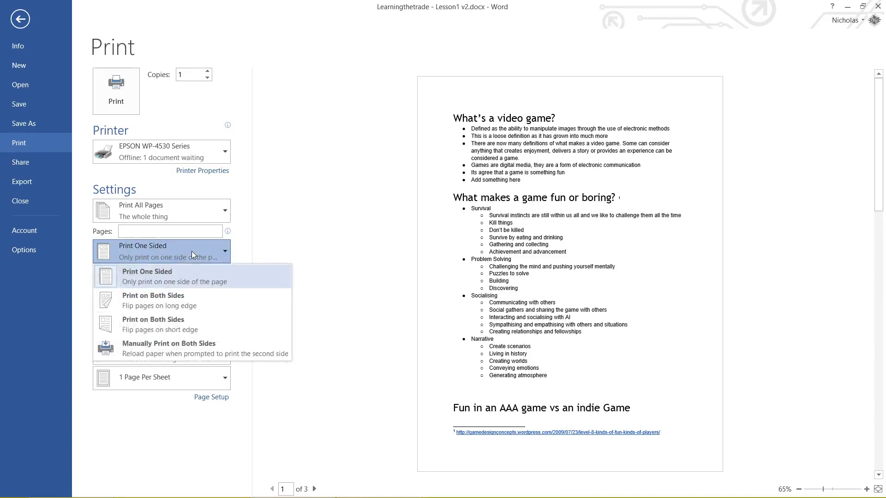
click(179, 281)
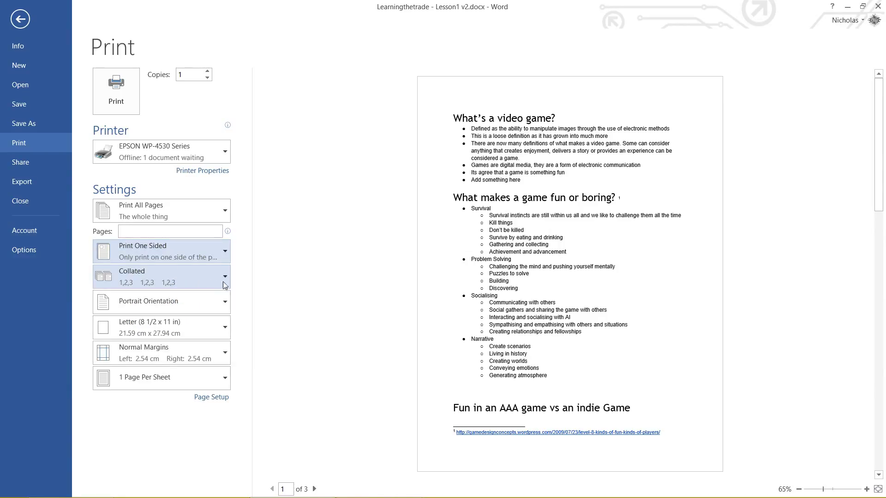
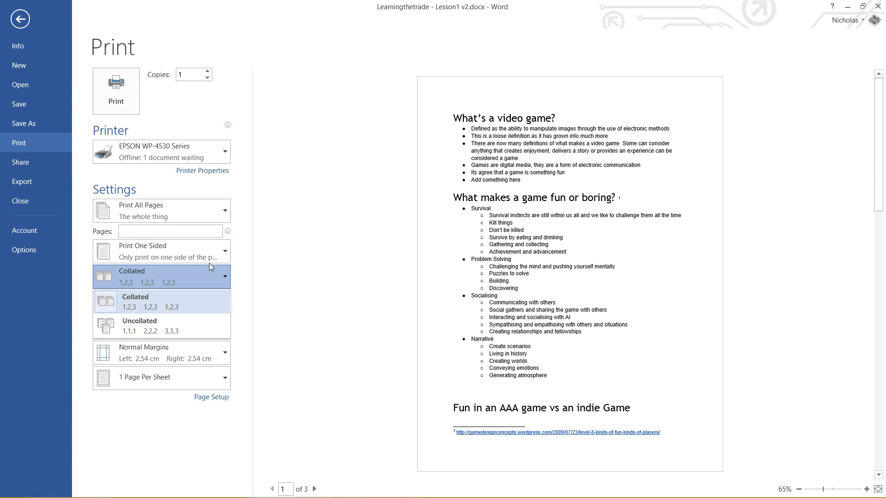
Step: Leave the collation options unchanged and set the number of copies to 10
click(410, 161)
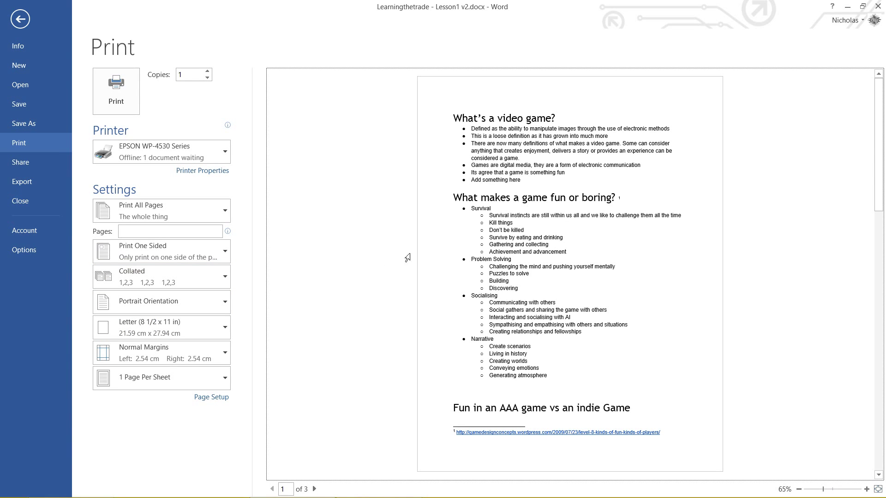
scroll(379, 259, down, 2)
scroll(379, 259, up, 2)
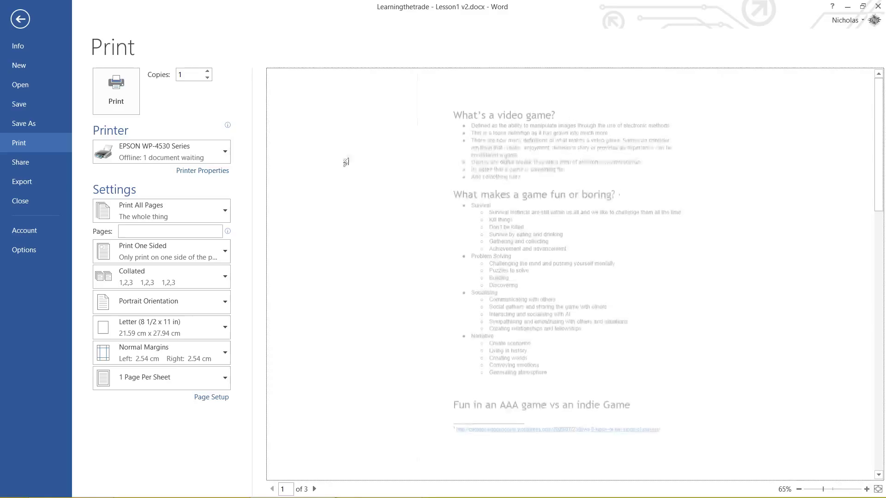
key(Tab)
text(10)
click(278, 165)
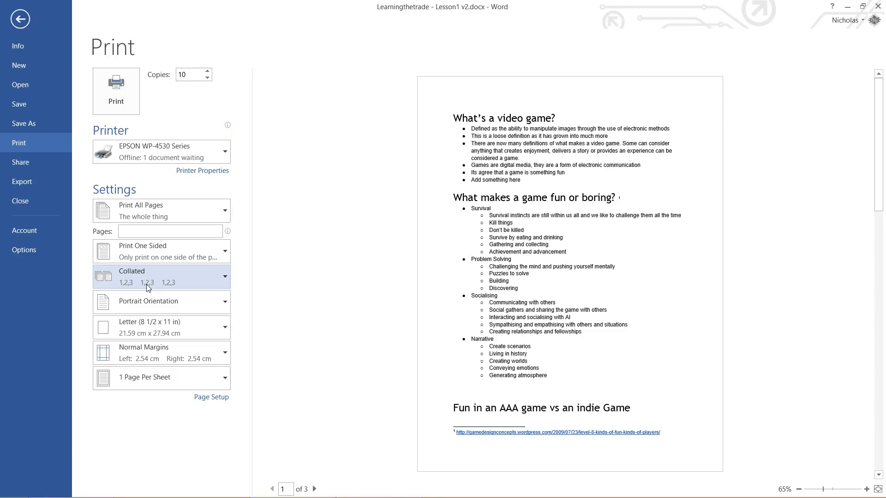
Step: Switch the copies to Uncollated and restore the Collated setting
click(121, 275)
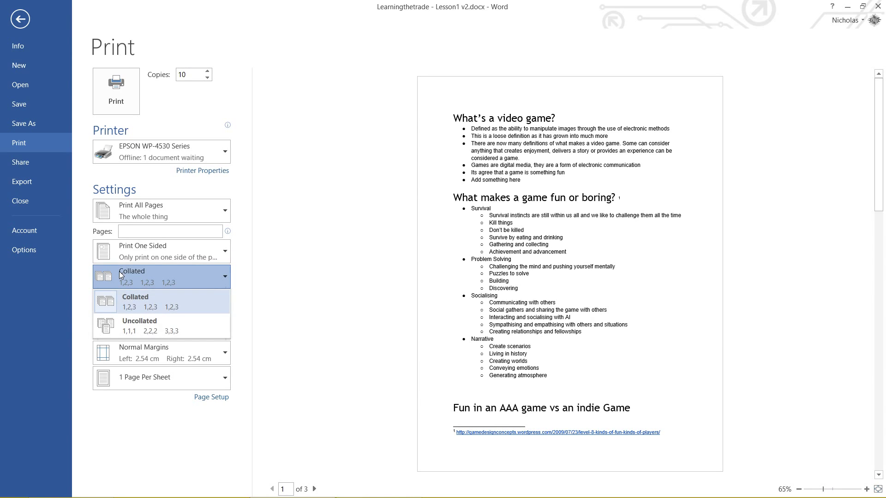
click(138, 323)
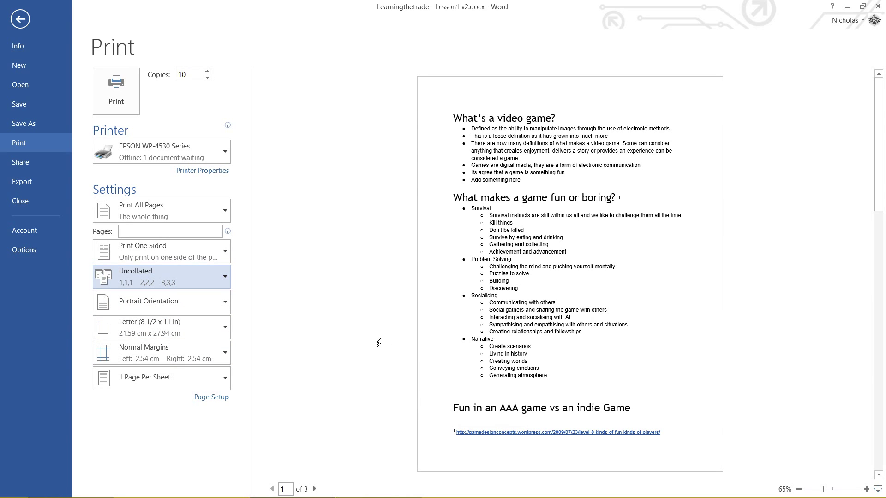
click(432, 342)
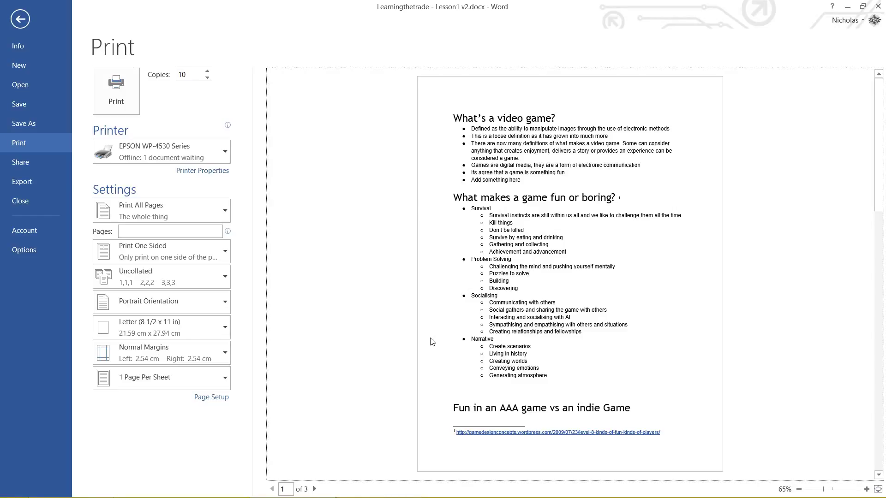
click(157, 275)
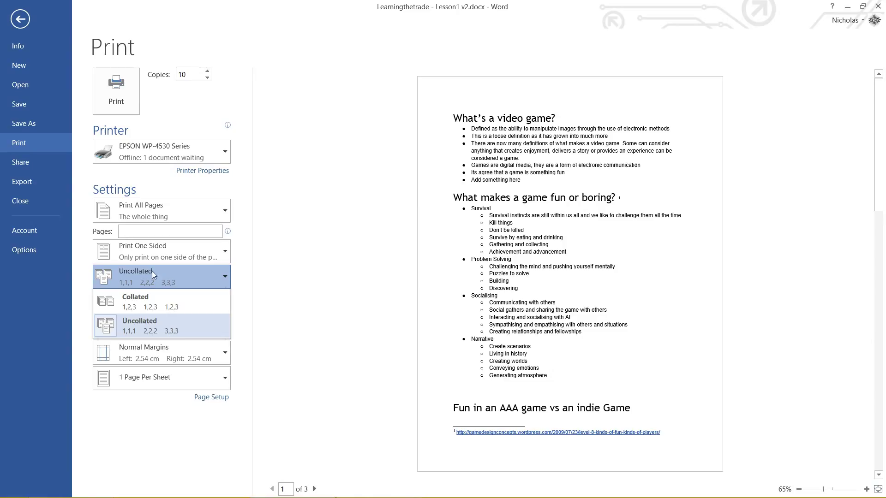
click(153, 301)
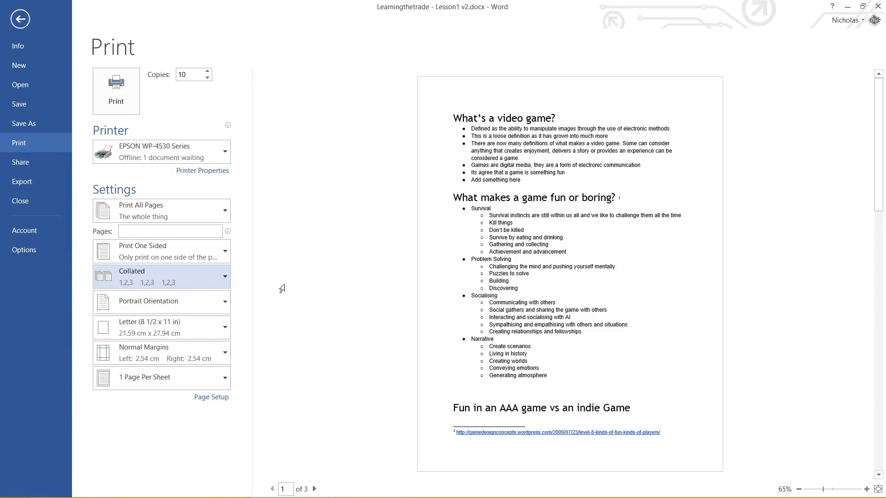
click(328, 289)
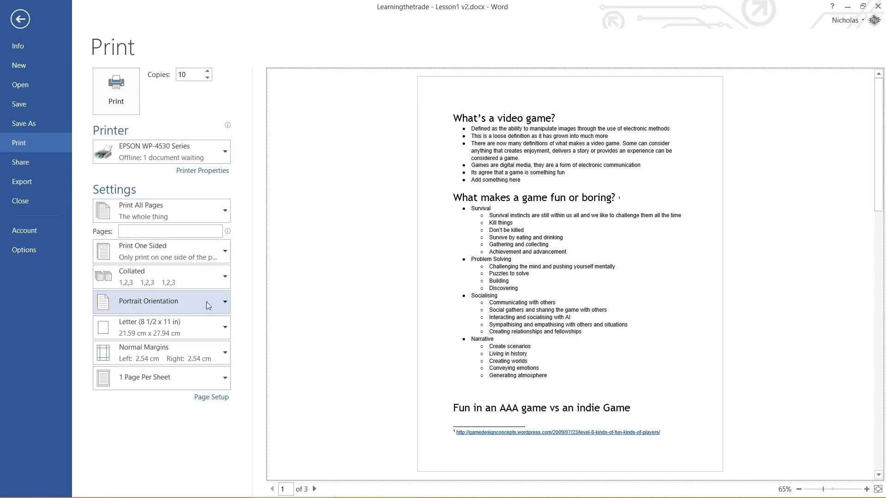
Step: Change the page orientation to Landscape Orientation in the print settings
click(170, 307)
click(440, 412)
click(162, 302)
click(173, 347)
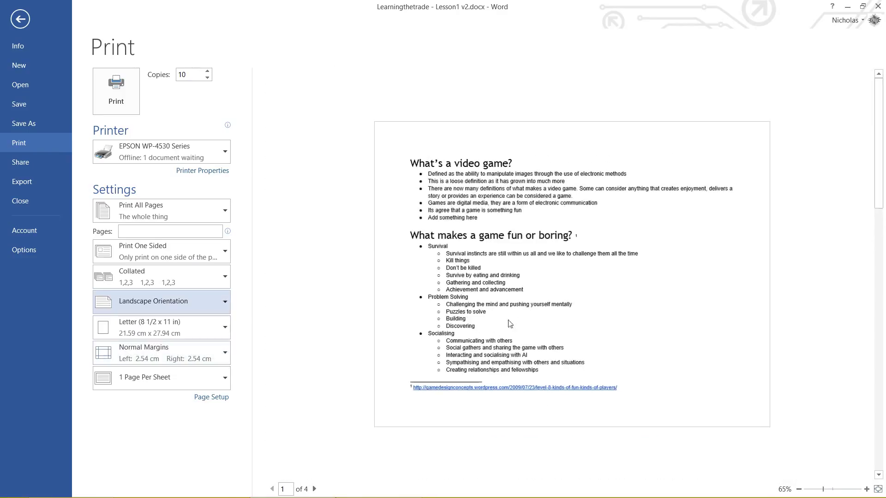
click(678, 281)
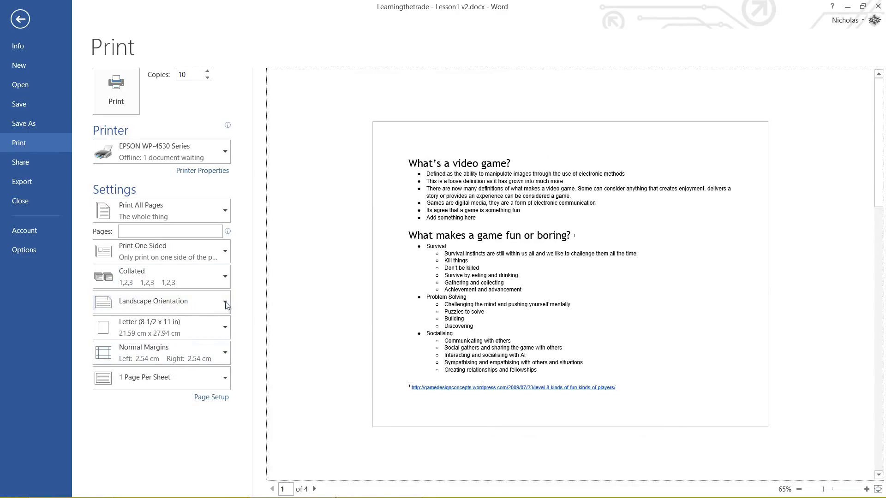
Step: Return to the document and look over its landscape page layout
click(20, 21)
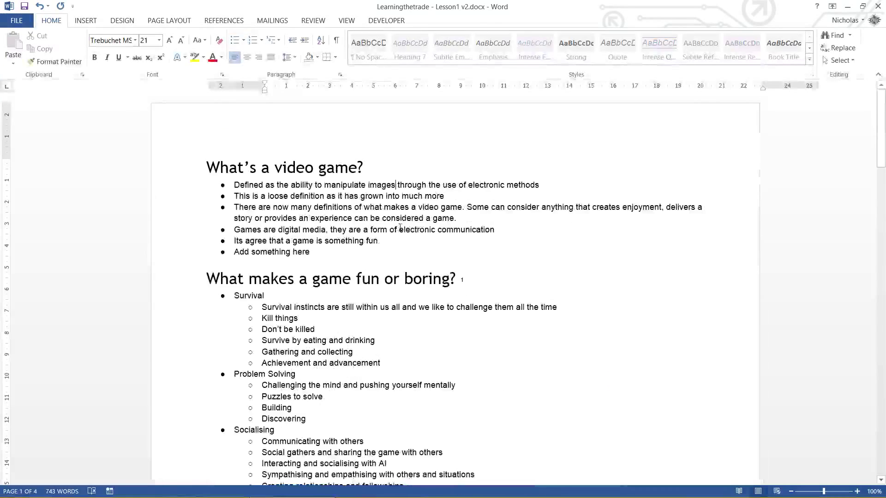
click(19, 21)
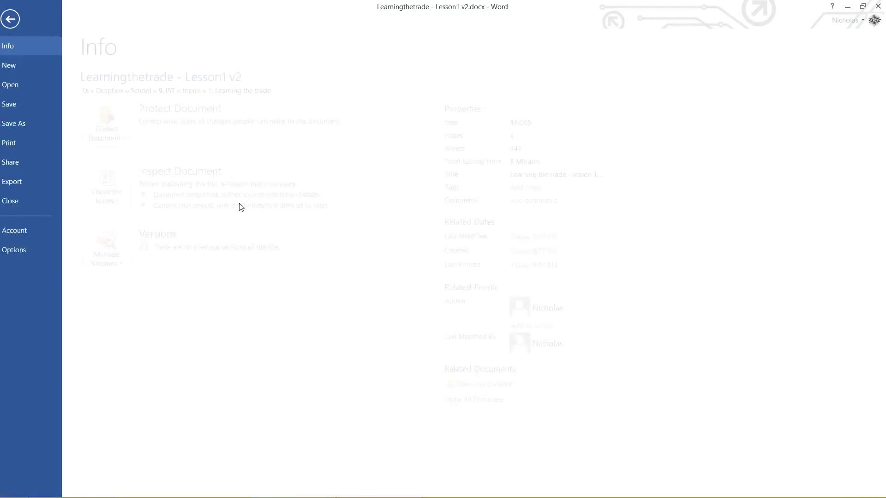
click(19, 18)
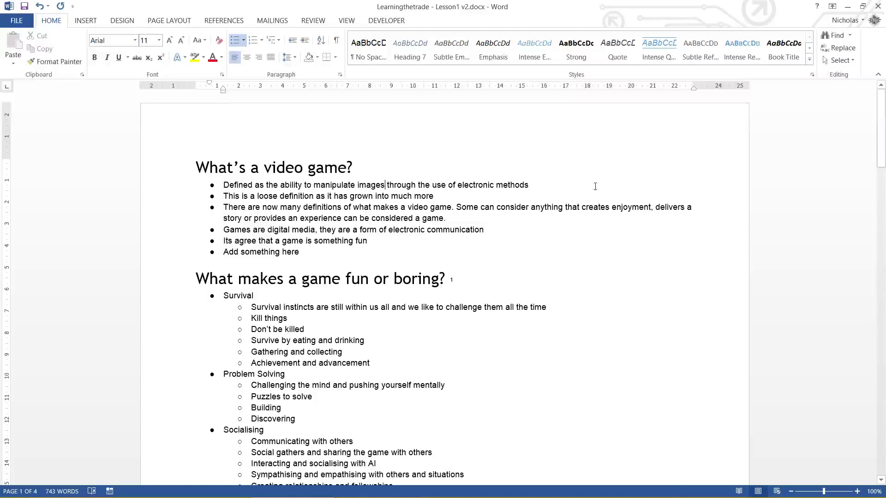
scroll(471, 342, down, 2)
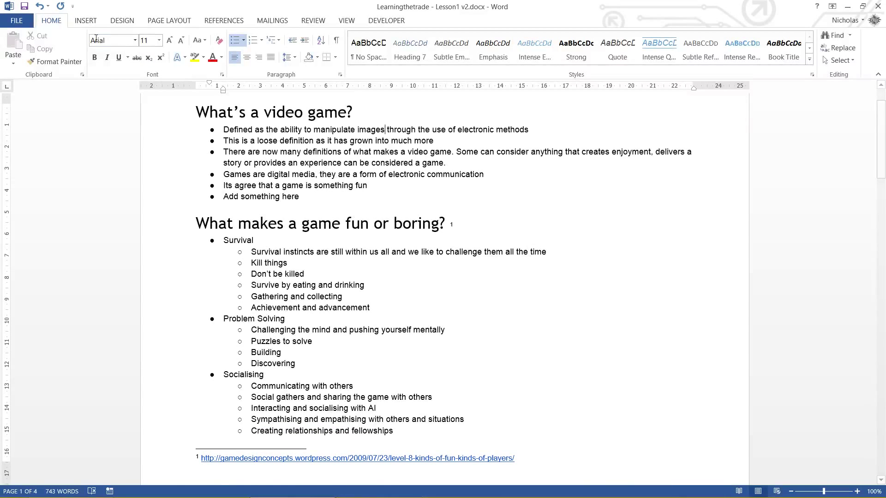
Step: Reopen the print settings and change the page orientation to Portrait Orientation
scroll(74, 230, up, 2)
click(12, 23)
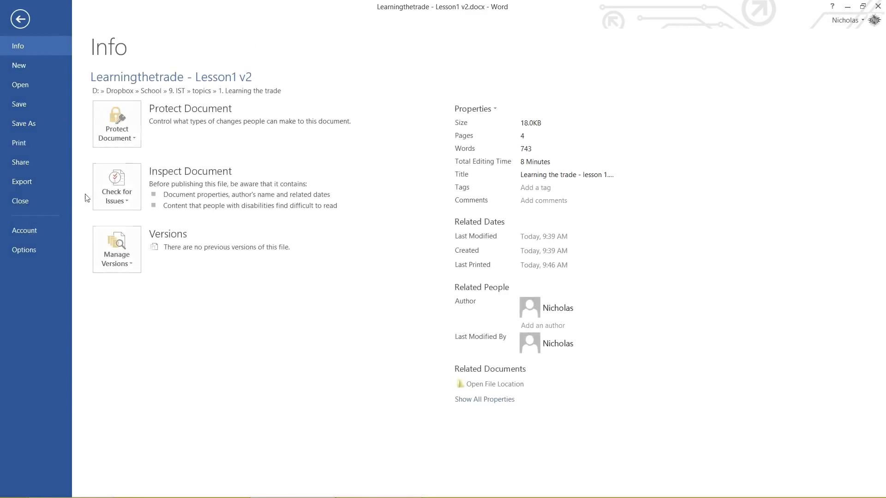
click(24, 147)
click(164, 303)
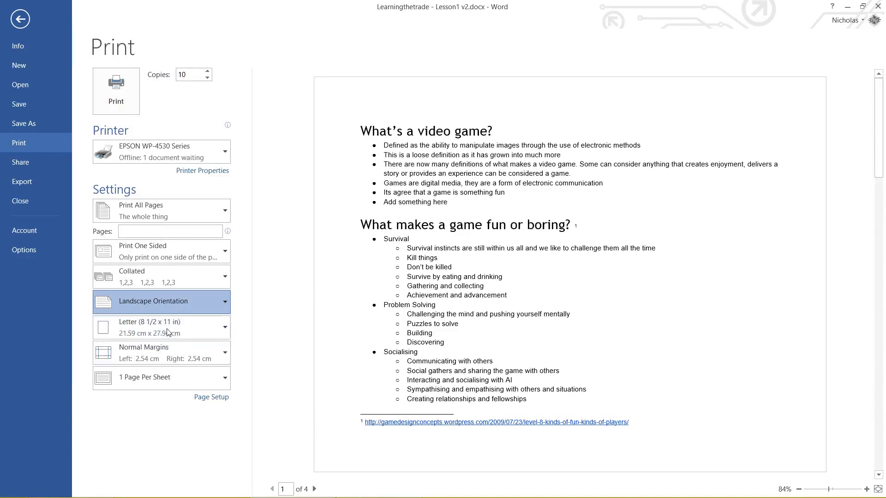
click(167, 329)
scroll(621, 248, down, 3)
scroll(621, 248, up, 2)
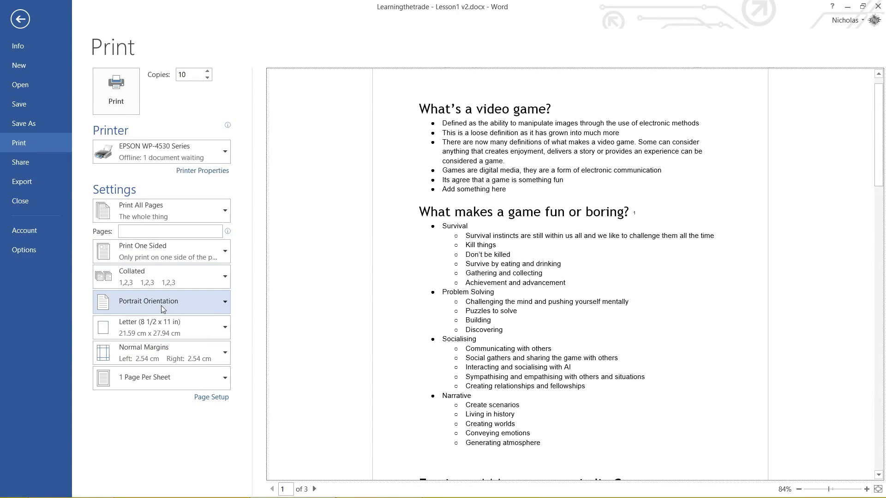
Step: Switch the page to Landscape Orientation and restore Portrait Orientation
click(179, 300)
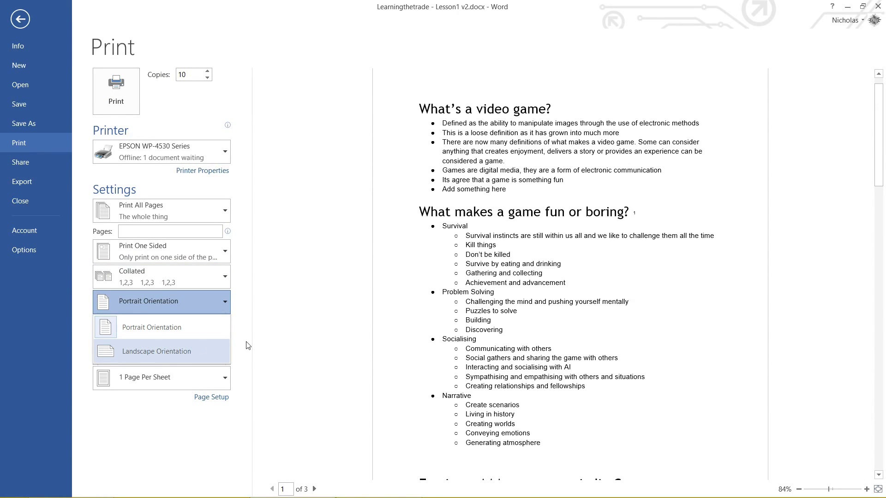
click(166, 345)
click(176, 305)
click(170, 325)
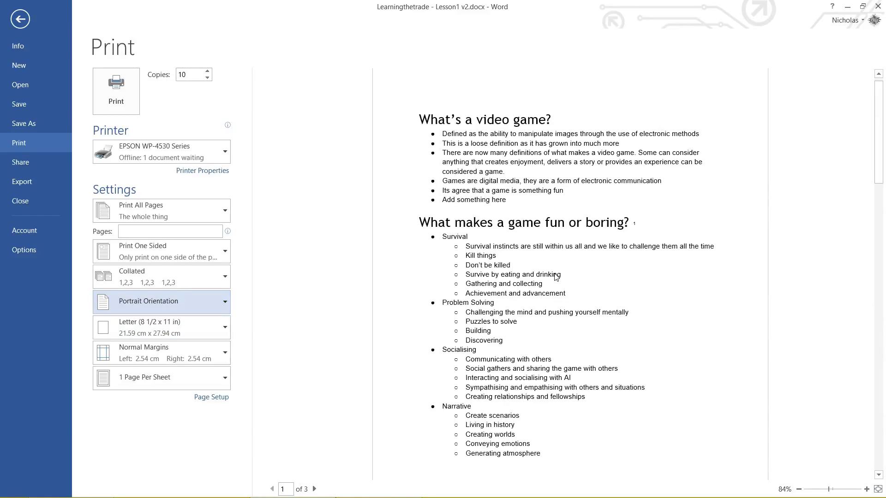
Step: Keep the Letter paper size and change the printer to the Canon MG5200 series Printer WS
click(184, 335)
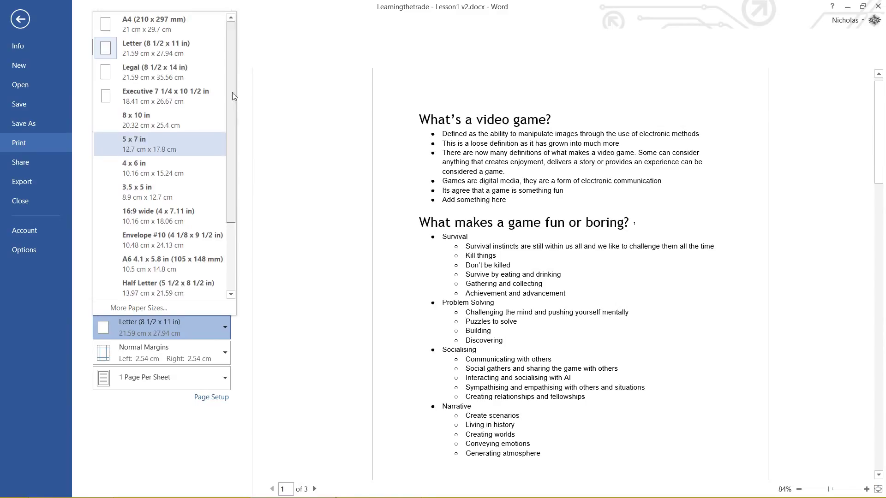
click(197, 46)
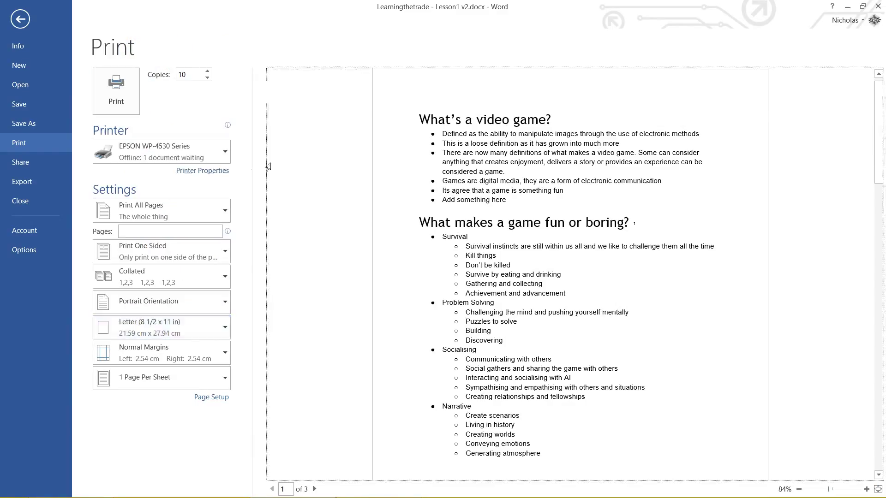
click(164, 147)
click(161, 293)
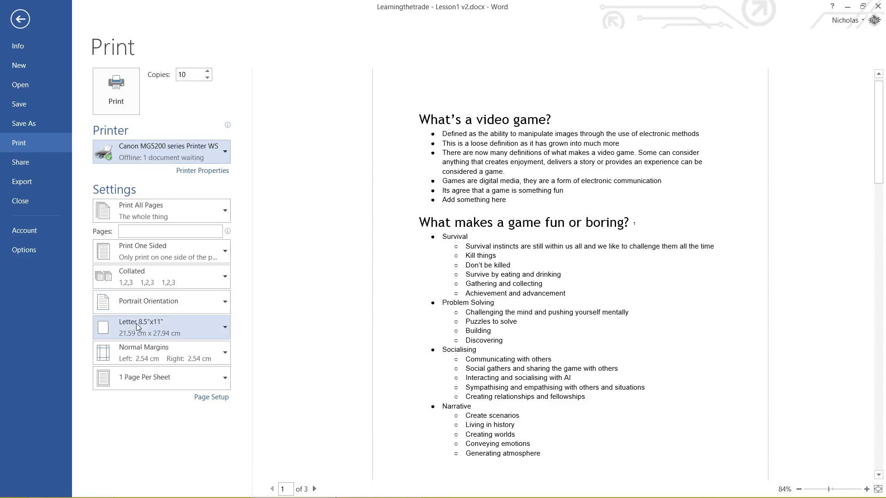
Step: Set the paper size to A4, 21 cm x 29.7 cm
click(167, 330)
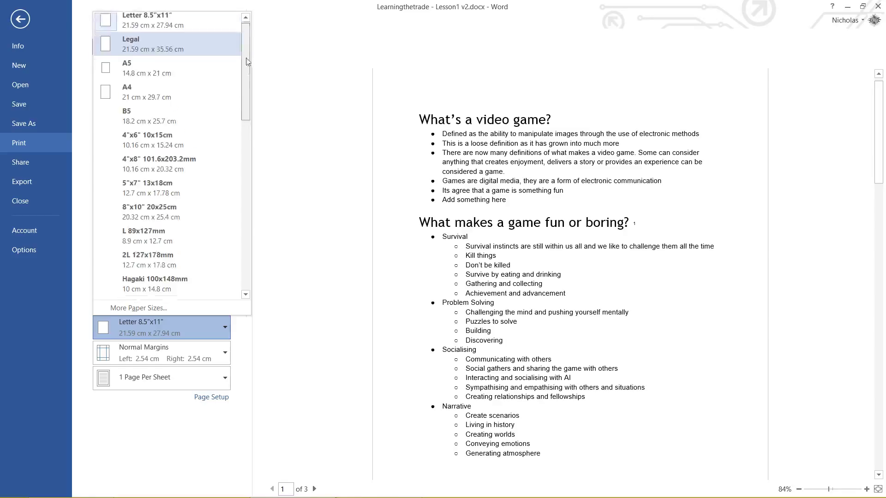
click(163, 100)
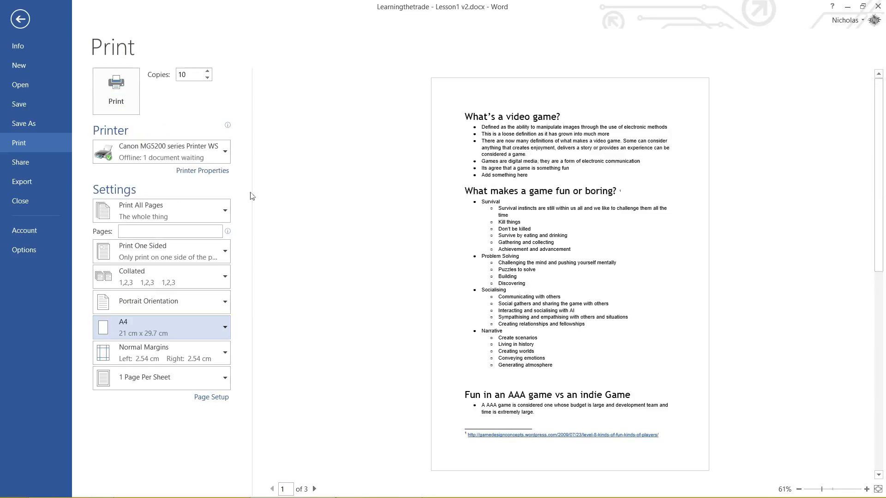
click(306, 325)
Step: Switch the paper size to Letter 8.5"x11" and restore A4
click(209, 328)
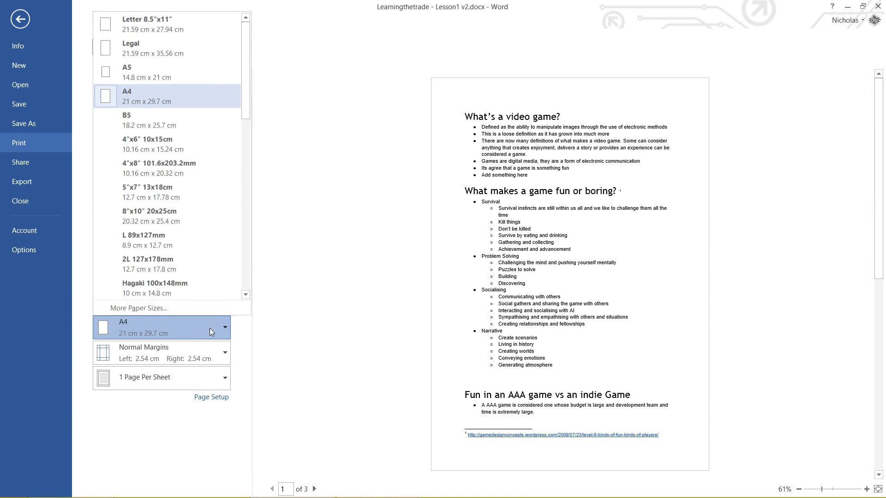
click(214, 29)
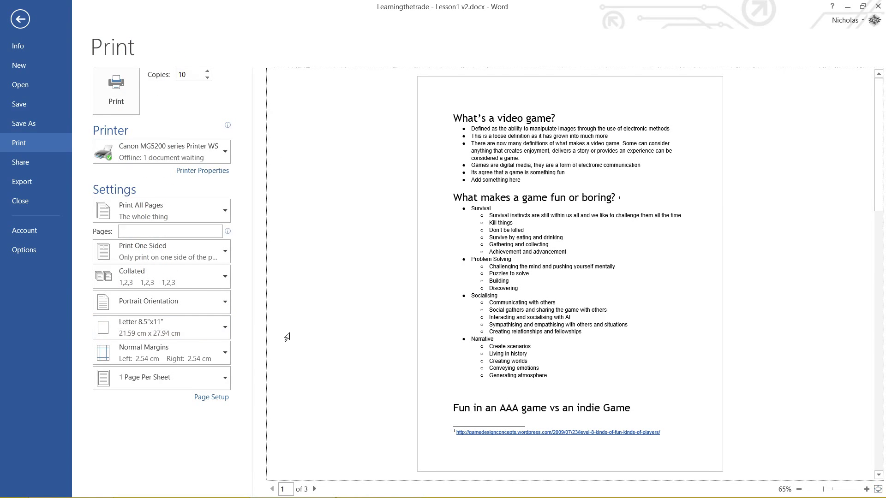
click(178, 325)
click(182, 106)
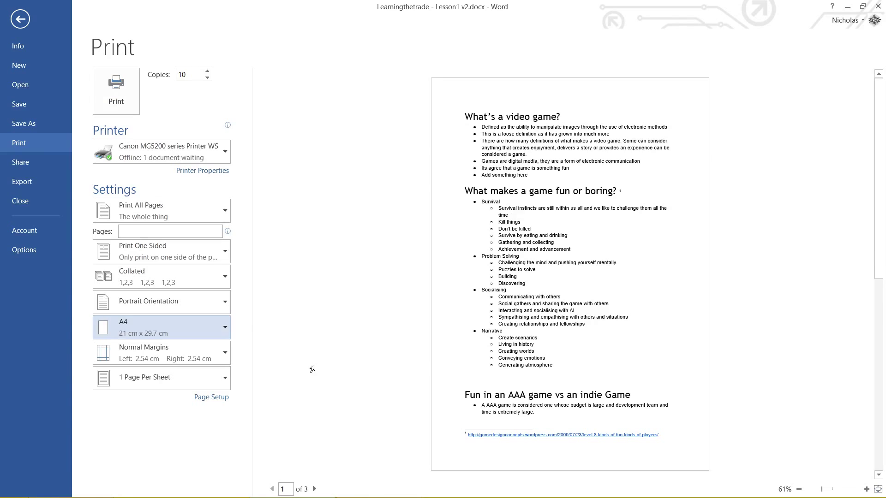
Step: Look through the full list of paper sizes offered by the selected printer without changing the size
click(211, 323)
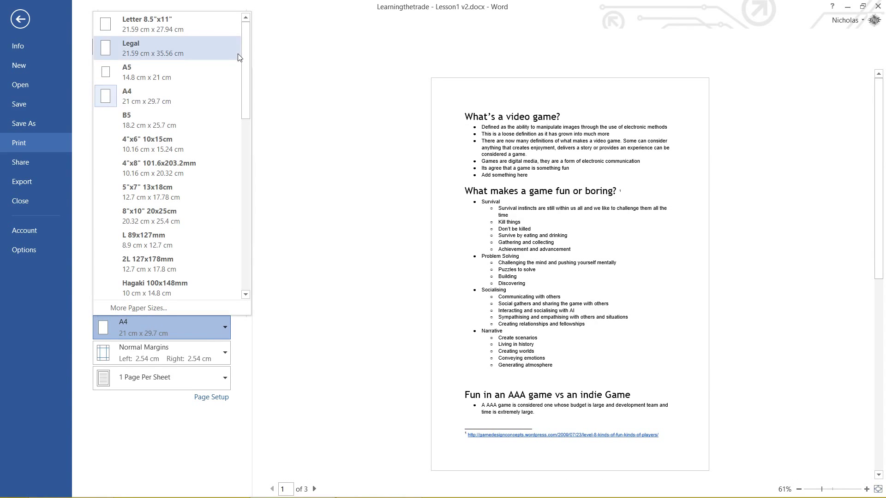
drag(246, 41, 255, 220)
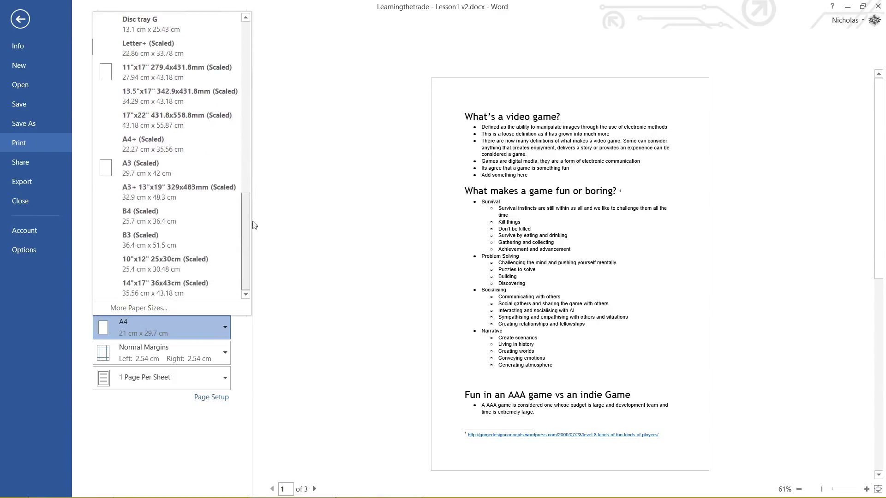
click(339, 238)
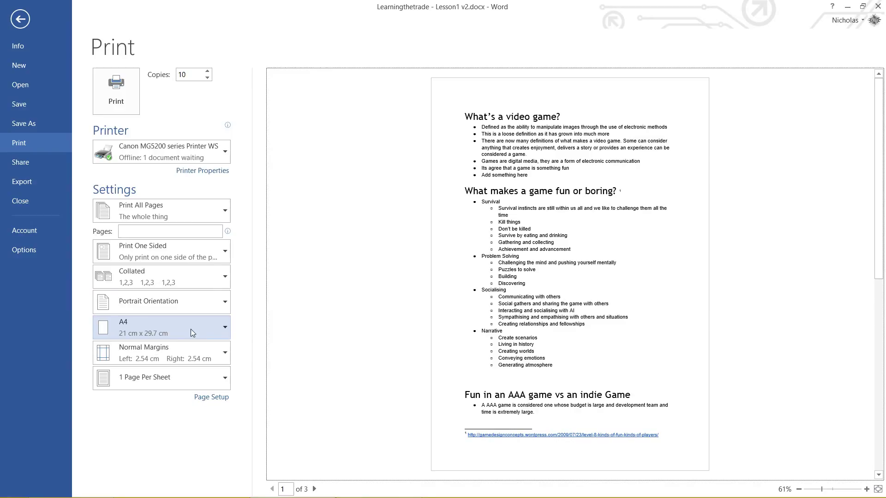
Step: Review the margin presets, trying the Narrow and Wide margins on the document
click(187, 359)
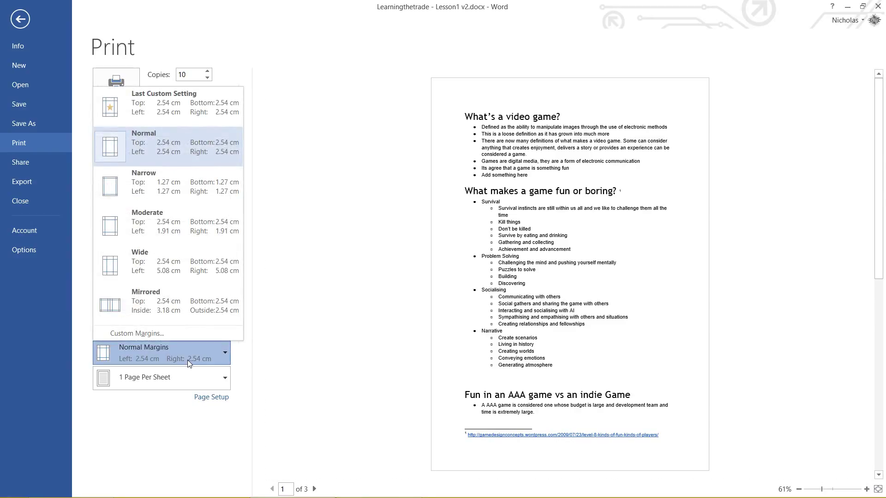
click(304, 279)
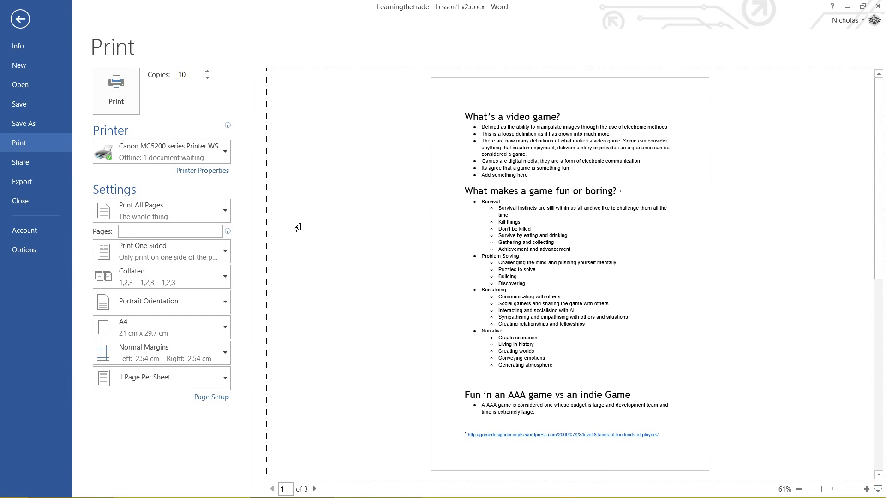
click(190, 350)
click(176, 202)
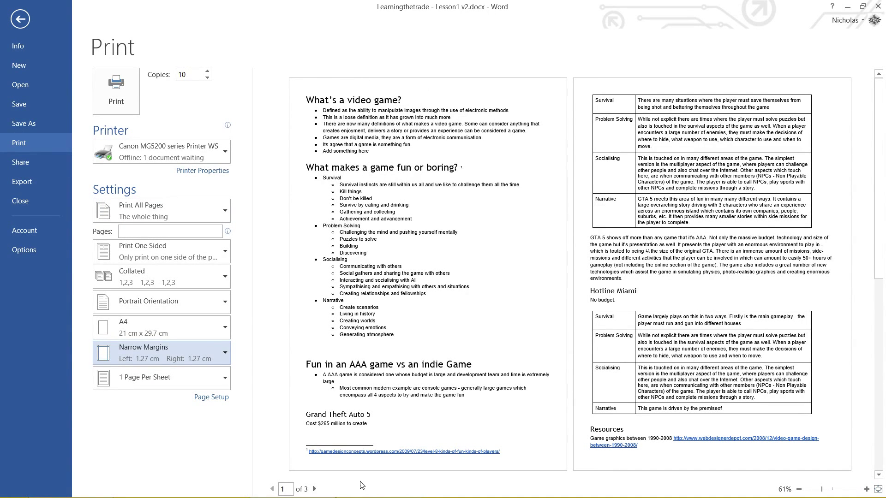
click(204, 361)
click(175, 264)
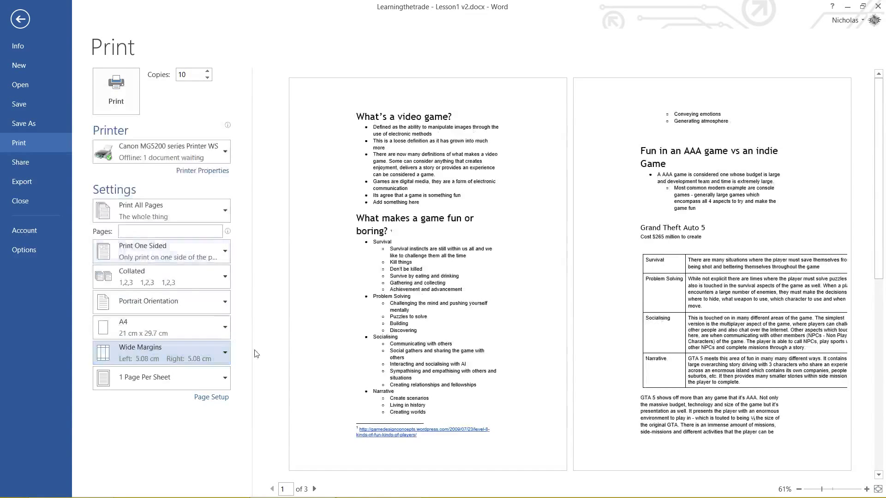
Step: Try the Mirrored margins and restore the Normal margins preset
click(167, 352)
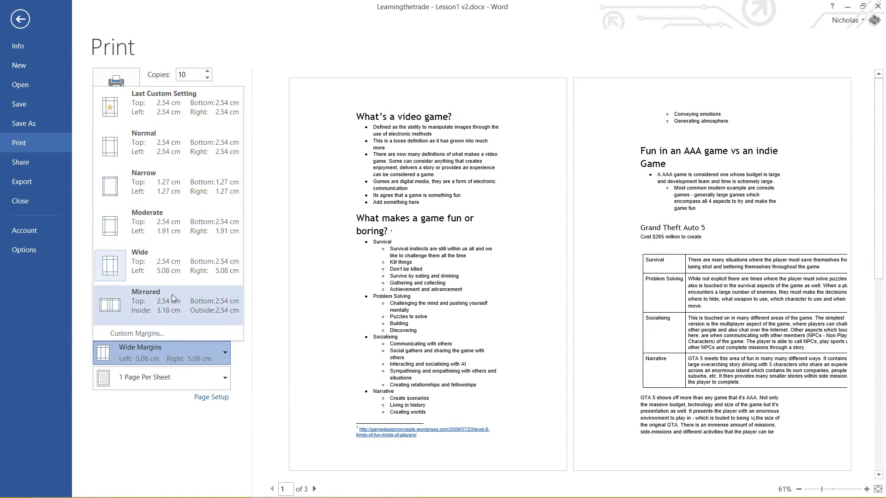
click(172, 298)
click(184, 354)
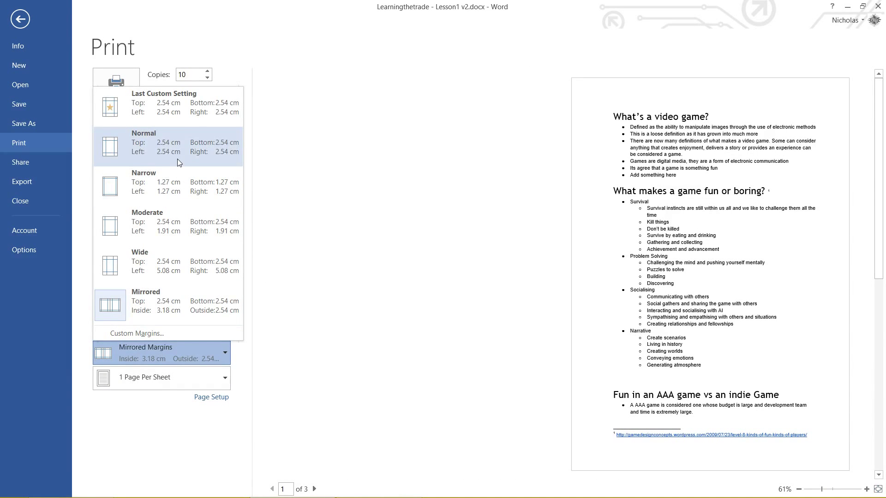
click(177, 159)
click(337, 273)
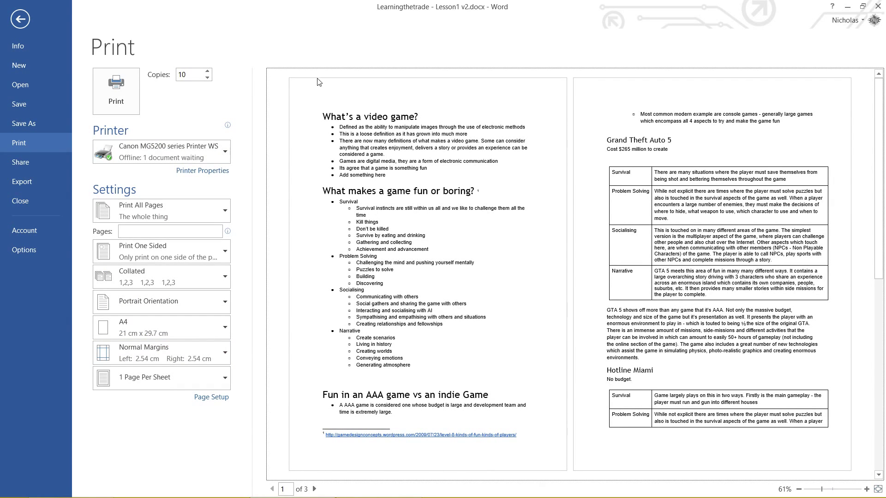
Step: Set the printout to 2 Pages Per Sheet
click(210, 380)
click(209, 379)
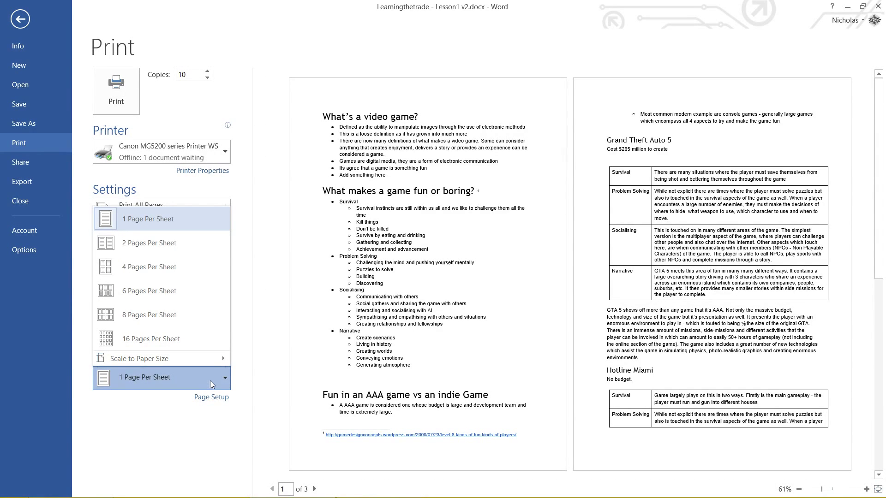
click(182, 241)
click(322, 309)
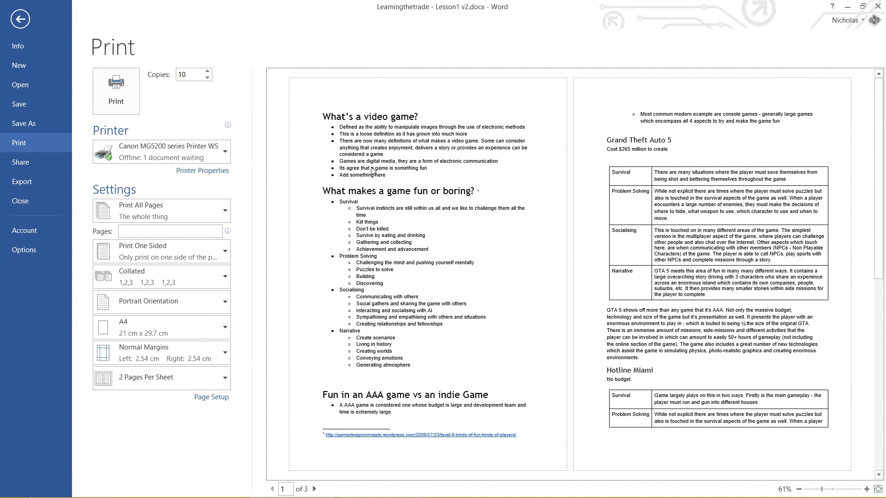
Step: Change the page orientation to Landscape Orientation for the multi-page sheet
click(198, 302)
click(157, 351)
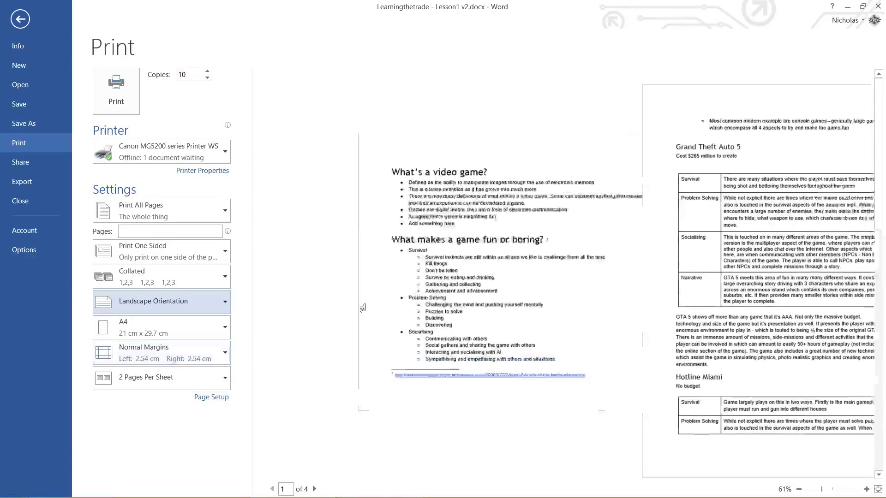
click(347, 236)
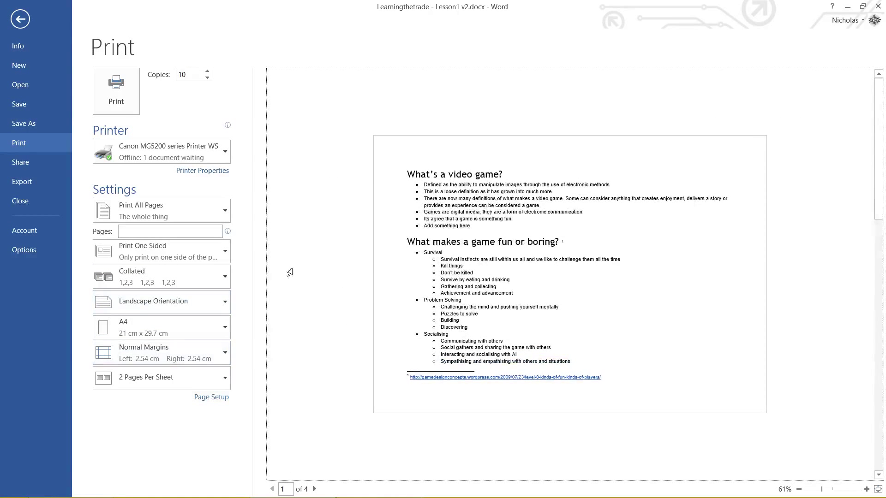
Step: Try 6 Pages Per Sheet and 16 Pages Per Sheet, and look at the Scale to Paper Size options
click(159, 379)
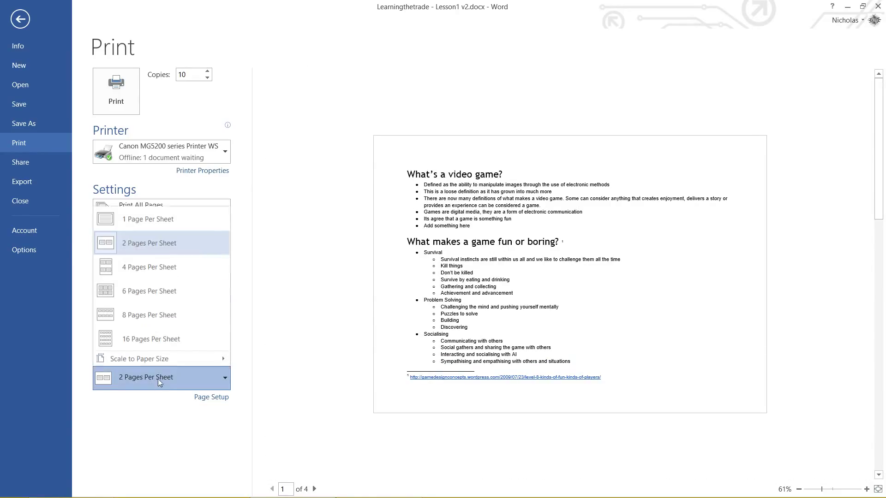
click(157, 289)
click(162, 377)
click(154, 292)
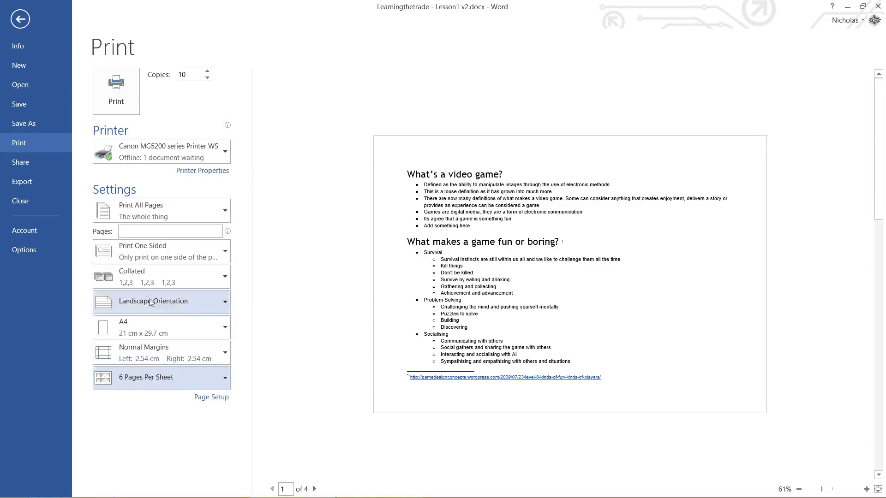
click(143, 334)
click(169, 389)
mouse_move(157, 361)
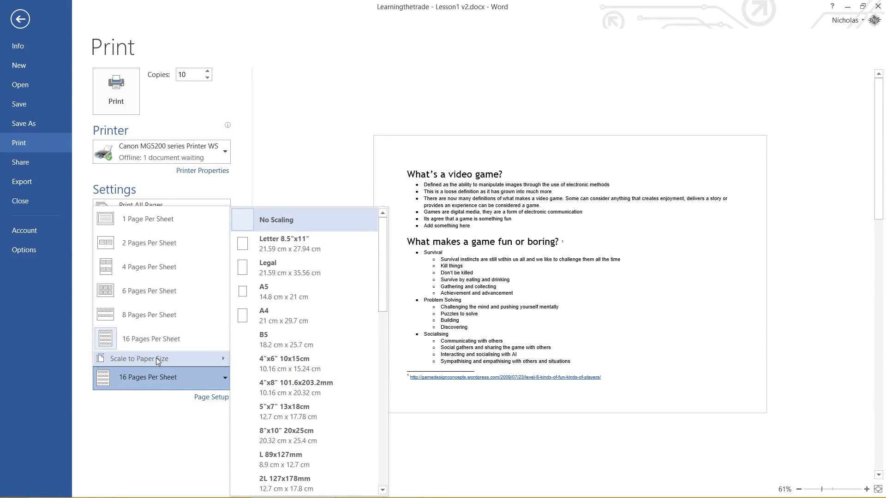
Step: Try 4 Pages Per Sheet and 1 Page Per Sheet, and return to 2 Pages Per Sheet
click(161, 377)
click(168, 377)
click(153, 267)
click(166, 377)
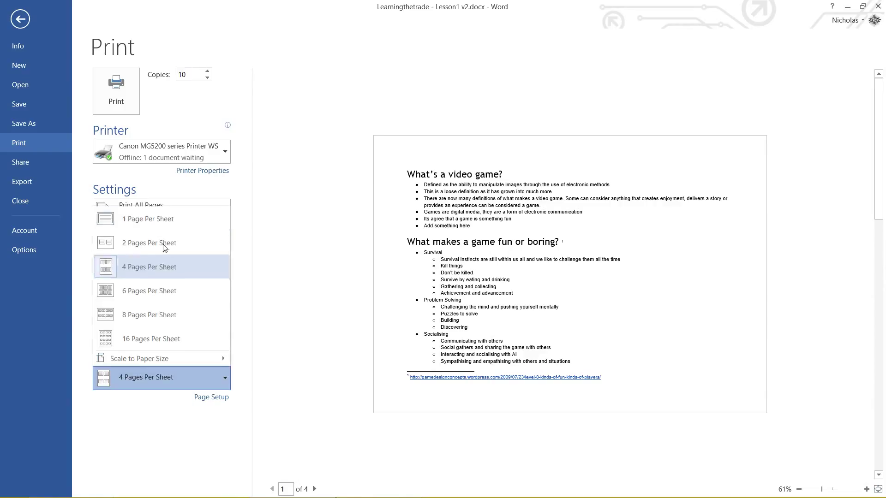
click(157, 219)
click(179, 371)
click(164, 245)
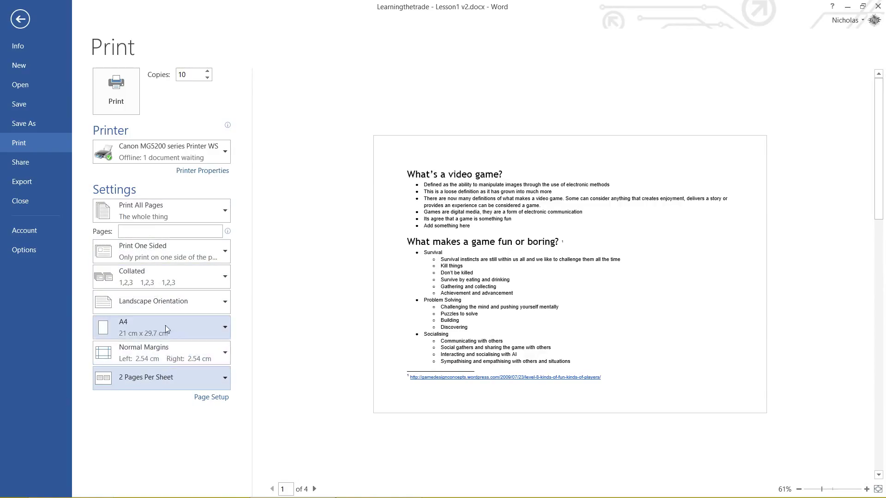
Step: Restore Portrait Orientation and set the printout back to 1 Page Per Sheet
click(186, 308)
click(186, 324)
scroll(359, 318, down, 2)
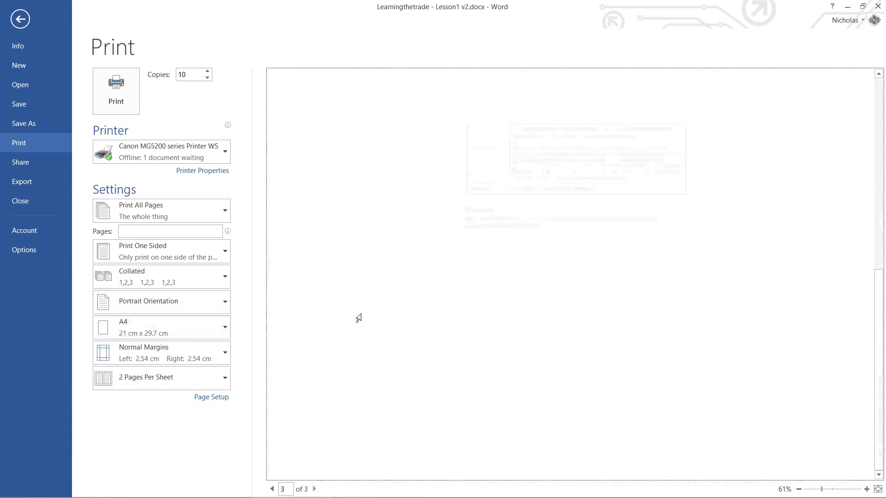
click(161, 378)
click(138, 240)
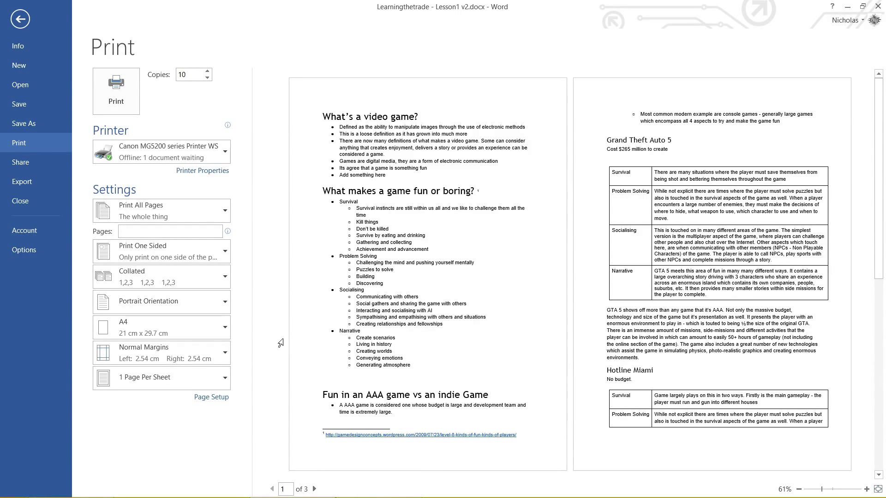
Step: Look over the one-sided and both-sides printing options and the page range options in the print settings
click(204, 261)
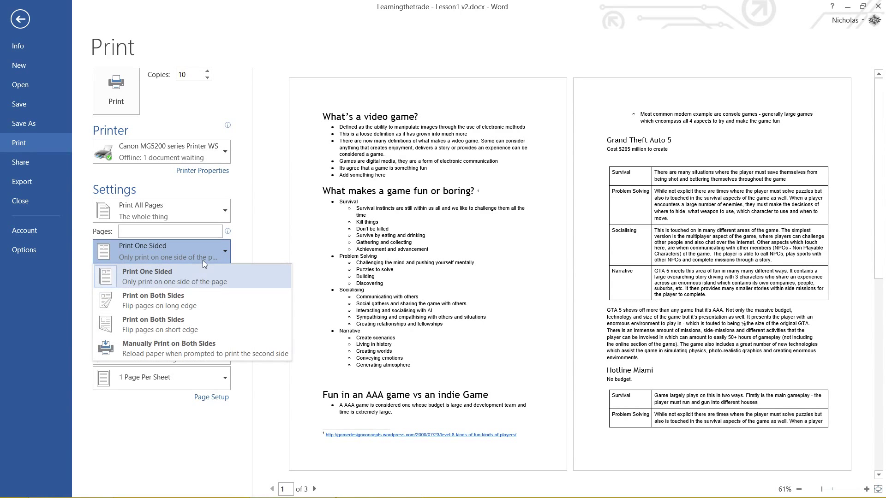
click(285, 177)
click(157, 211)
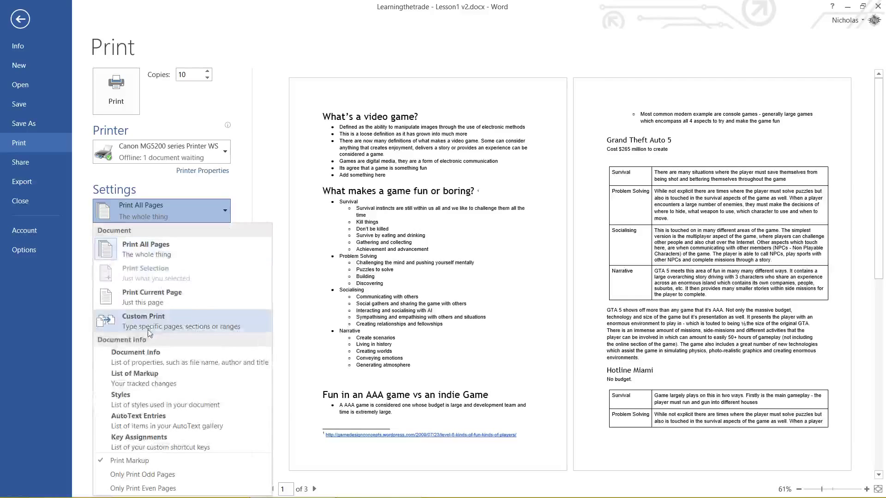
click(263, 181)
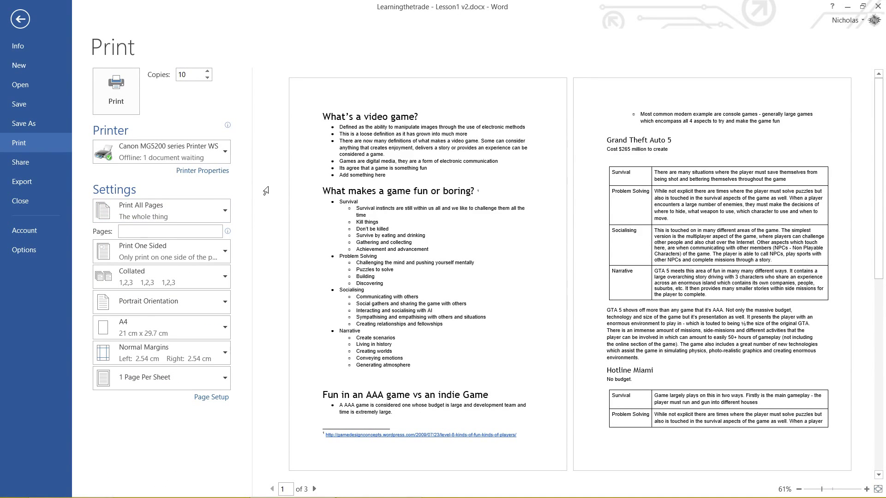
Step: Page forward and back through the document's print preview, ending on page 1
scroll(463, 216, down, 3)
click(314, 488)
click(314, 489)
click(272, 489)
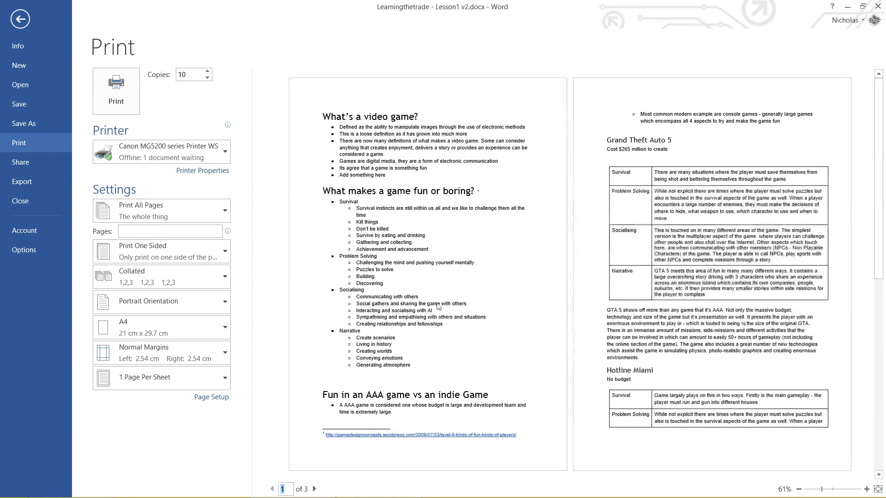
click(428, 314)
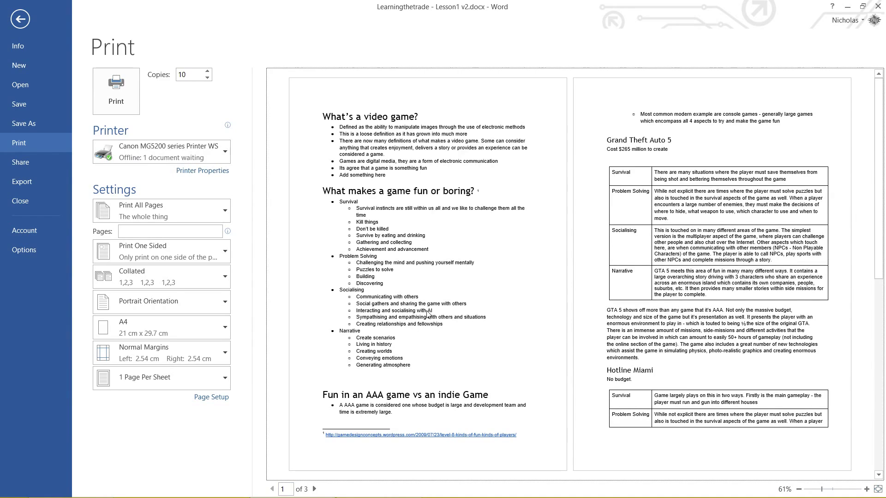
scroll(428, 314, down, 1)
scroll(428, 313, up, 1)
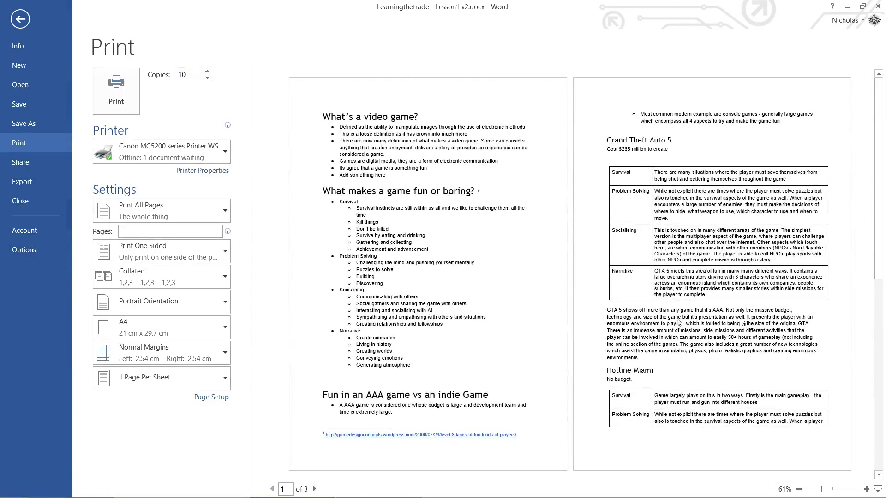
Step: Enlarge the print preview to 80% and fit it back to a whole page
drag(822, 489, 826, 489)
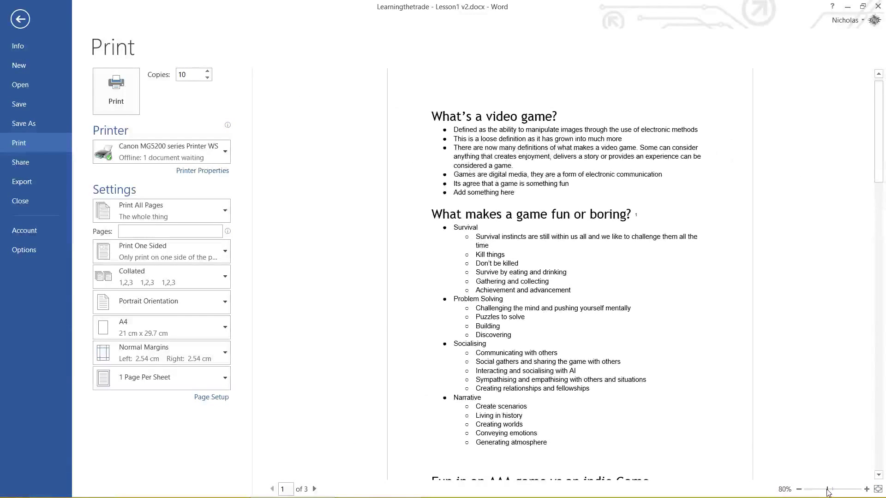
click(877, 489)
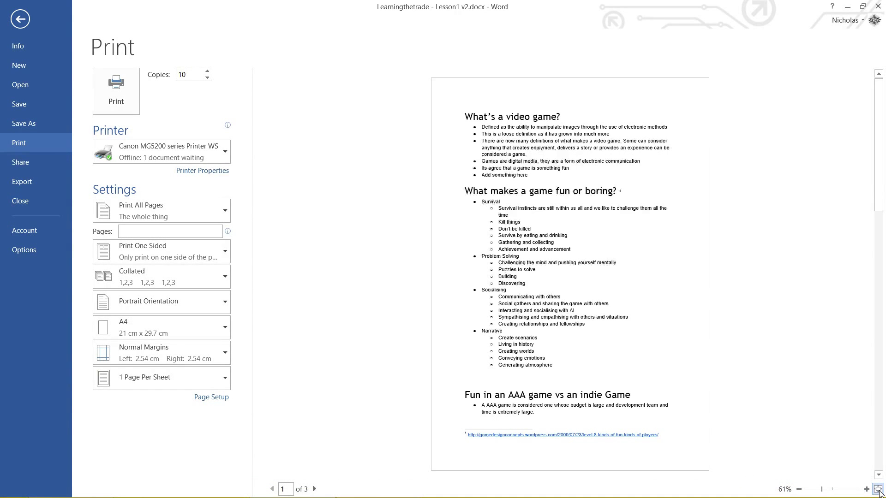
click(713, 279)
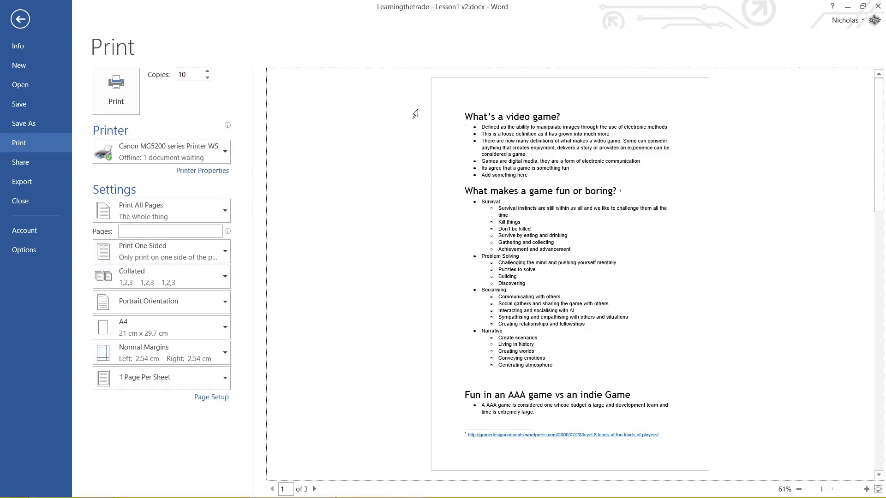
Step: Set the print range to Custom Print
click(225, 210)
click(221, 316)
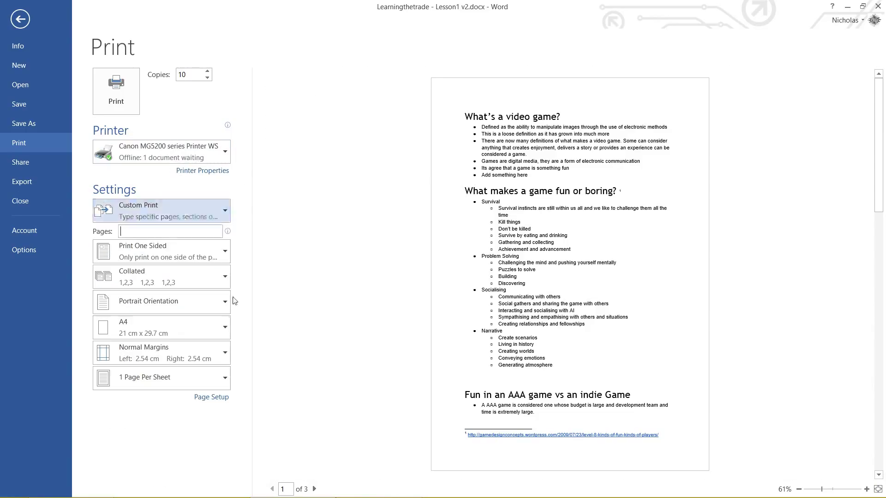
Step: Try to share the document by email as an attachment, and dismiss the email message
click(29, 166)
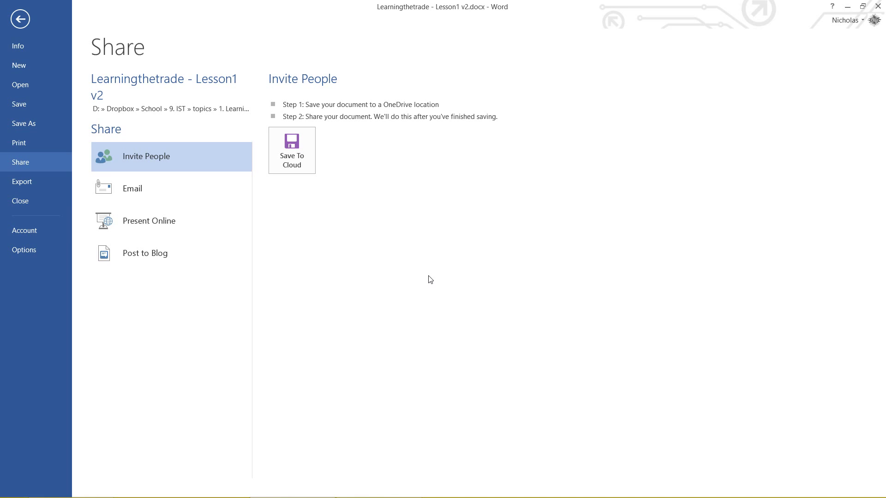
click(184, 184)
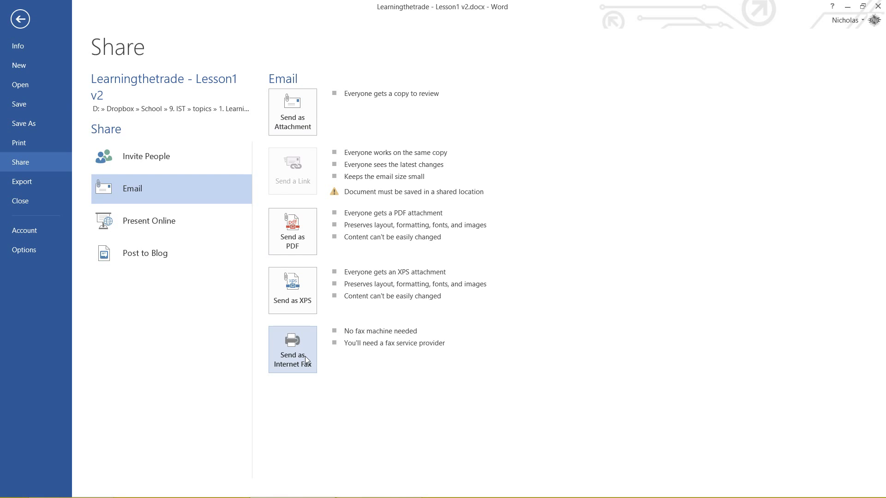
click(288, 117)
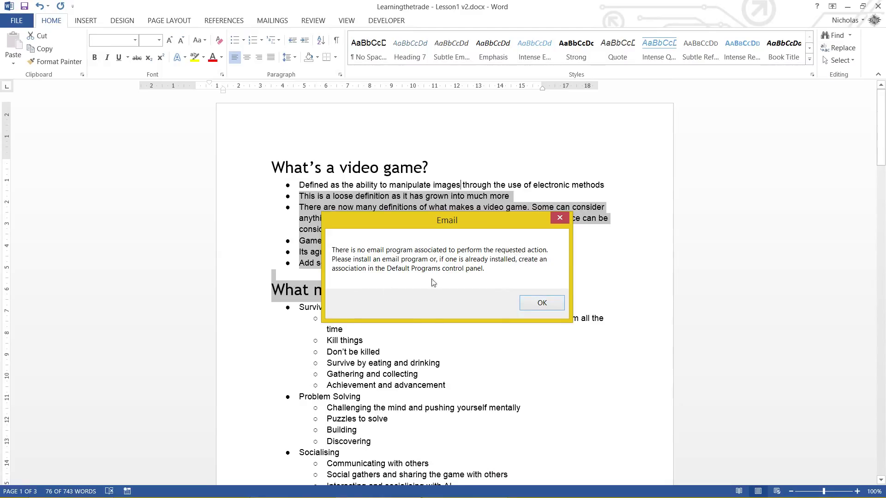
click(542, 303)
click(446, 298)
click(442, 285)
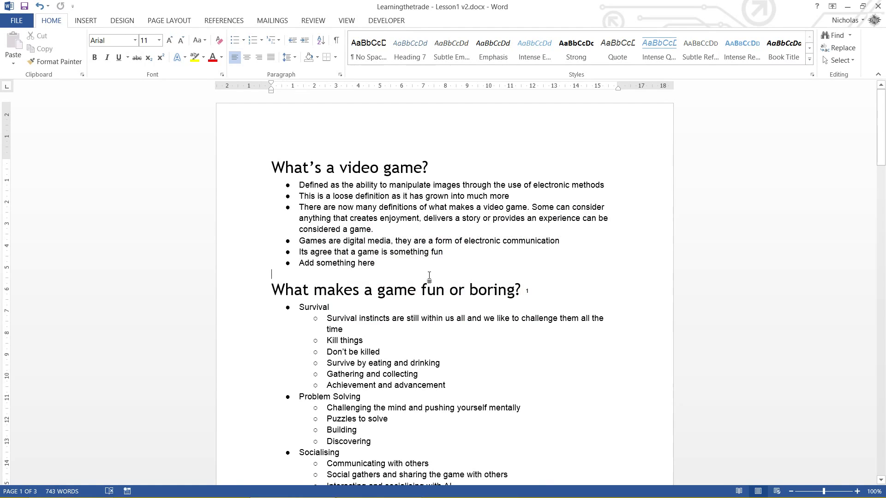
Step: Examine the Share options for inviting people, sending by email and posting to a blog
click(17, 21)
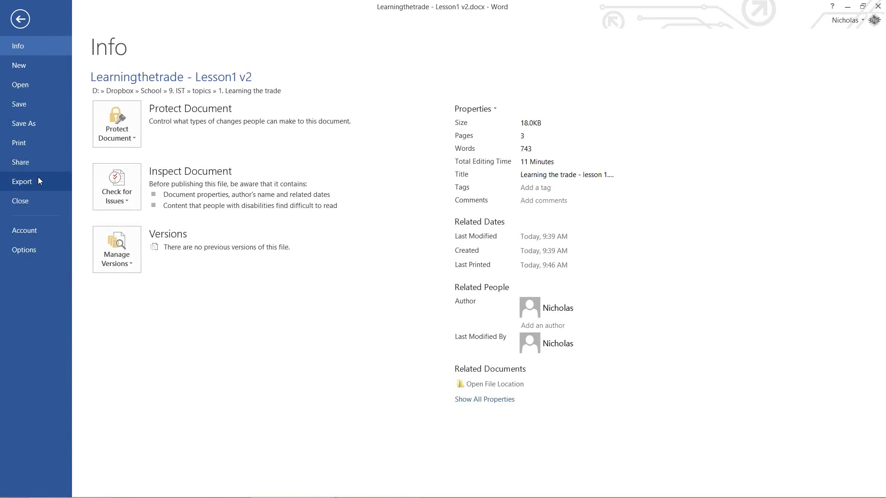
click(38, 162)
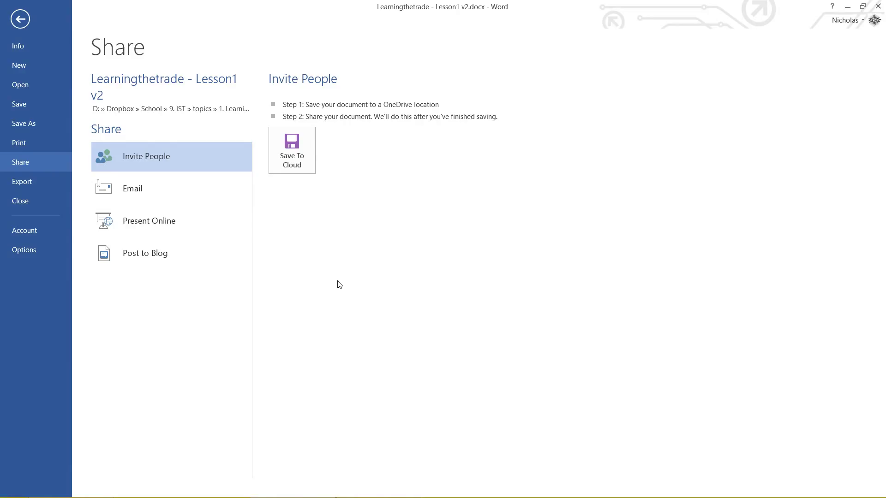
click(172, 188)
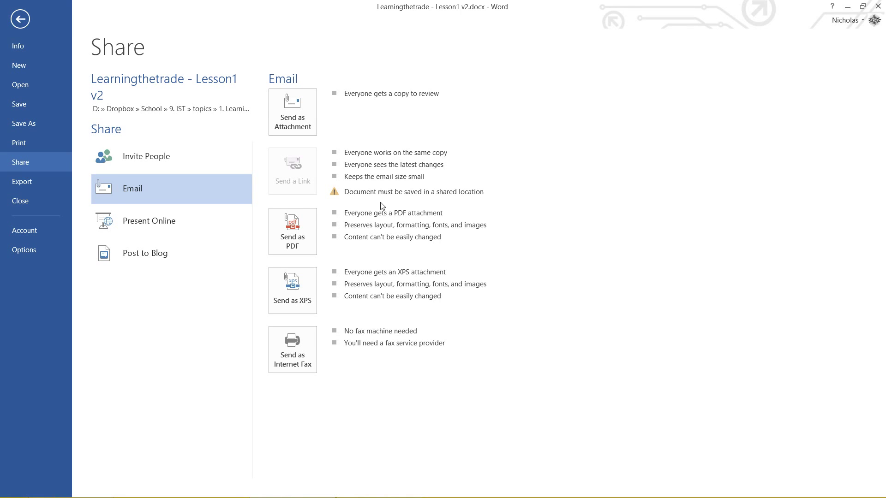
click(170, 257)
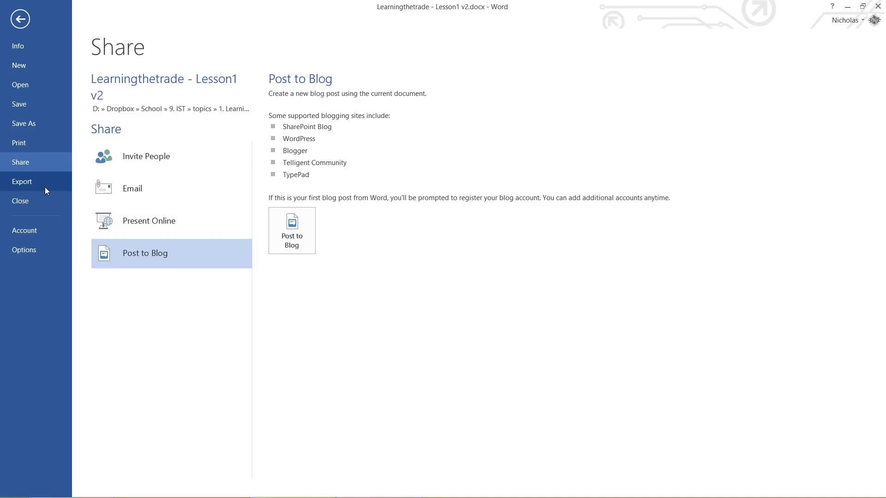
Step: Start creating a PDF/XPS export of the document, keeping the file name Learningthetrade - Lesson1 v2.pdf
click(28, 184)
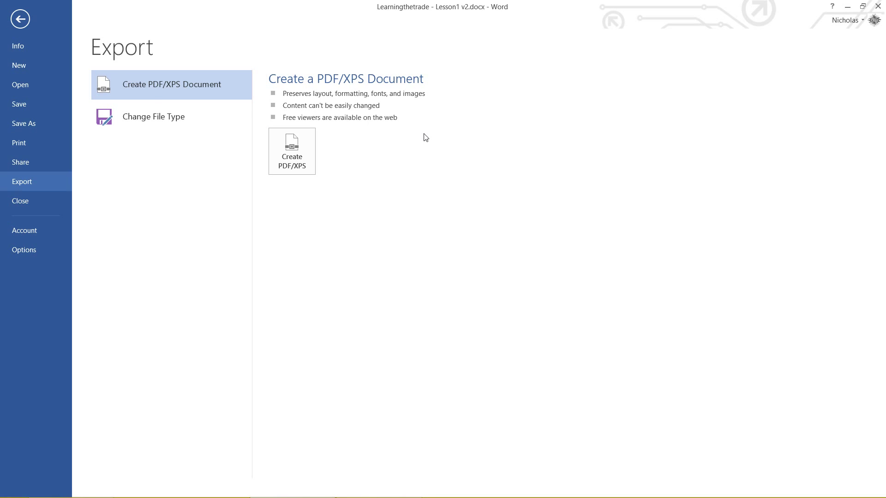
click(292, 151)
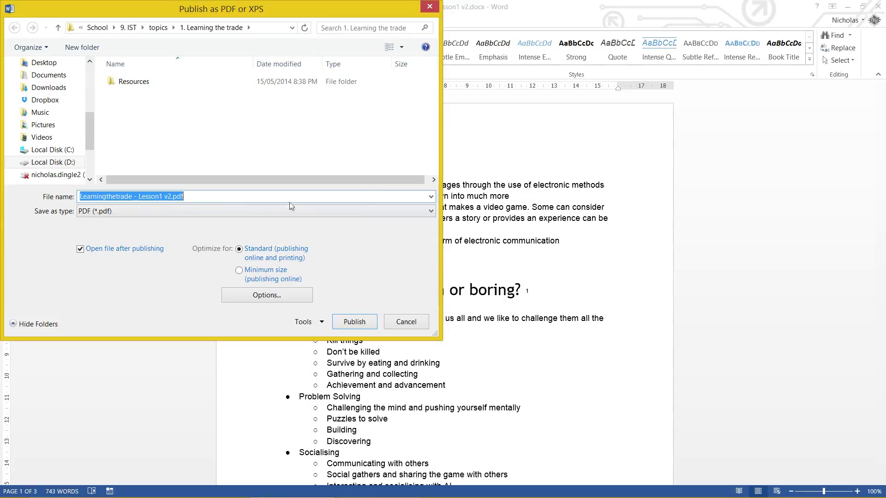
click(213, 197)
drag(195, 196, 79, 196)
click(214, 195)
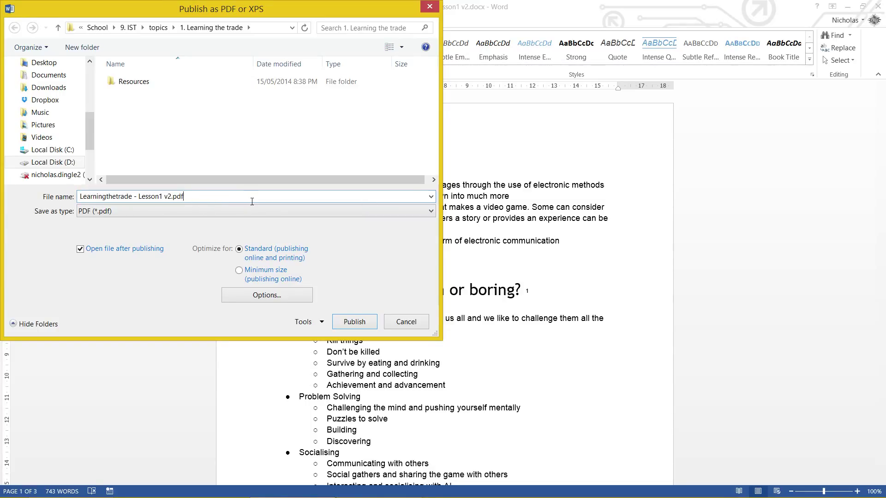
Step: Try XPS Document as the export file type, and return to PDF
click(172, 212)
click(147, 231)
click(224, 211)
click(217, 221)
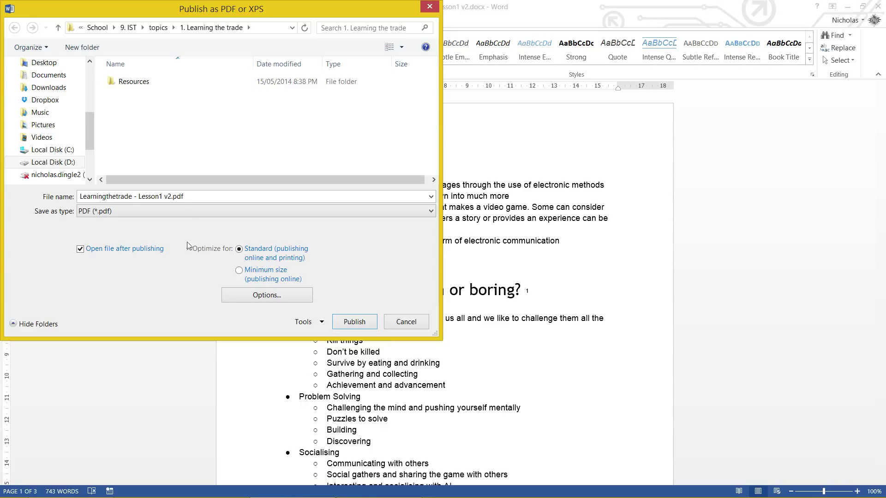
Step: Publish the document as an XPS Document named Learningthetrade - Lesson1 v2.xps with Standard optimization, opening the file after publishing
click(138, 213)
click(121, 232)
click(259, 198)
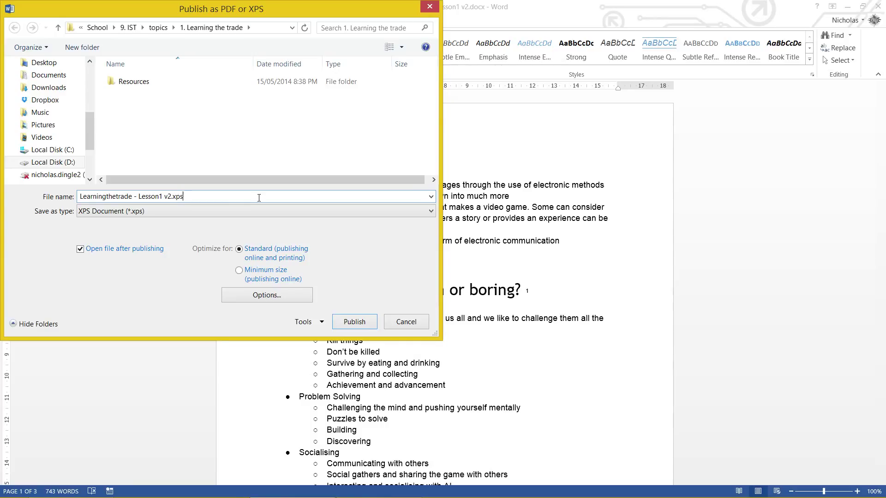
click(349, 325)
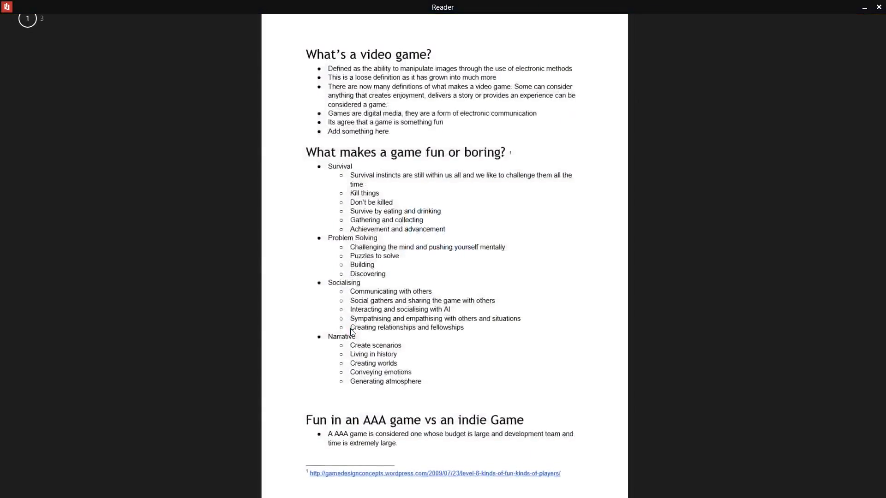